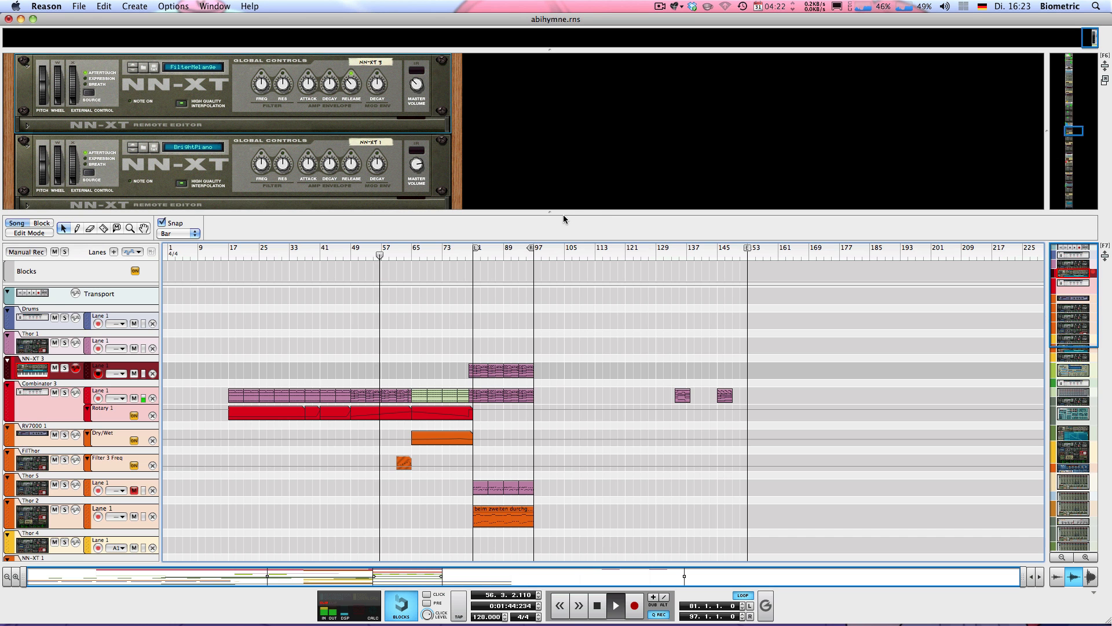
# Jump the rack to the master section, then enlarge the sequencer to show more tracks.
pyautogui.moveTo(556, 212); pyautogui.dragTo(556, 274)
pyautogui.moveTo(1074, 163); pyautogui.dragTo(1041, 82)
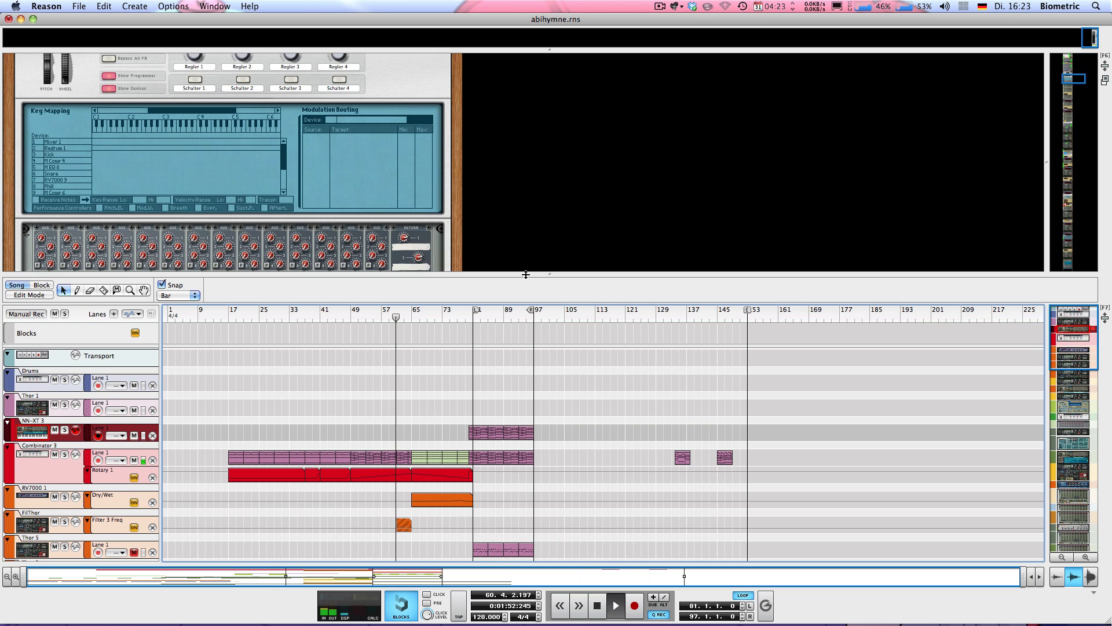
pyautogui.moveTo(526, 274); pyautogui.dragTo(526, 125)
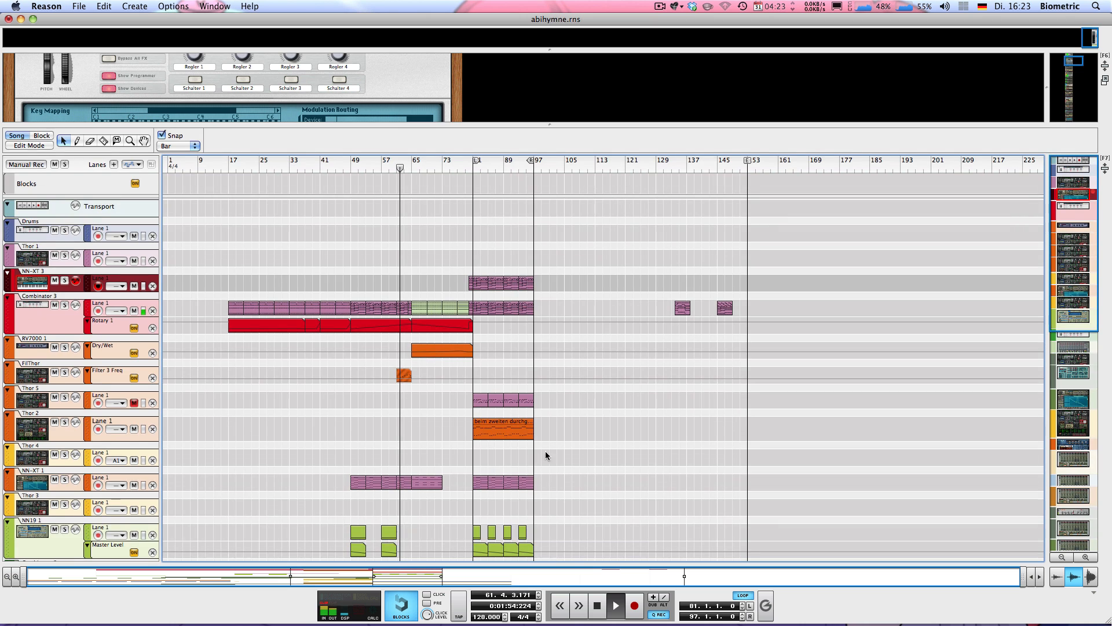
# Browse the song's track list, mute the Thor 2 track, and return to the top.
pyautogui.scroll(-5, 521, 453)
pyautogui.scroll(5, 529, 438)
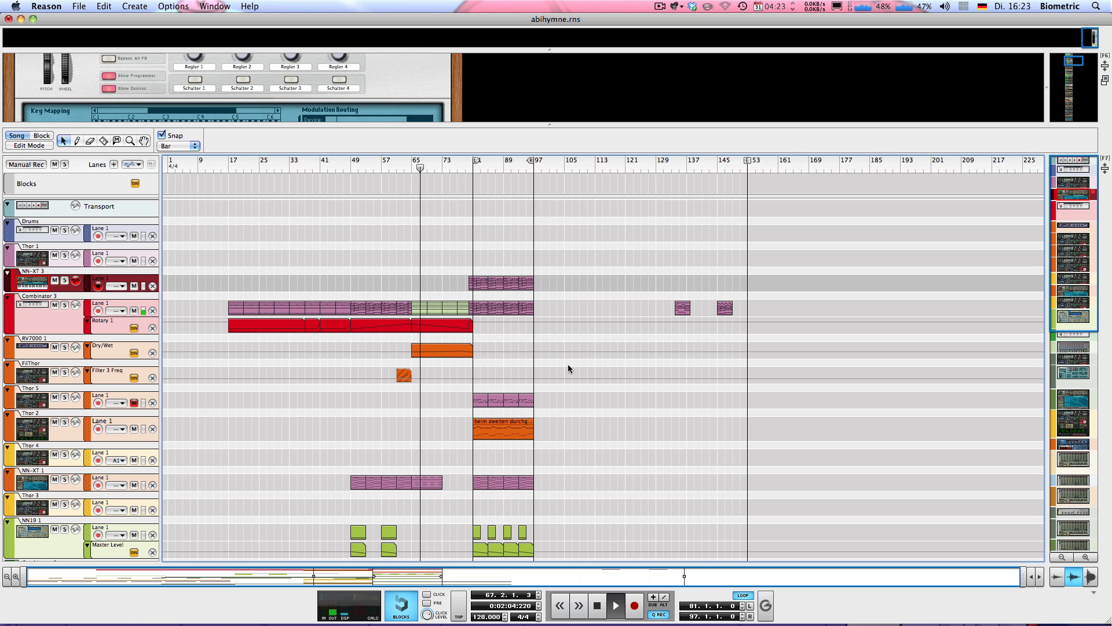
pyautogui.scroll(-10, 559, 346)
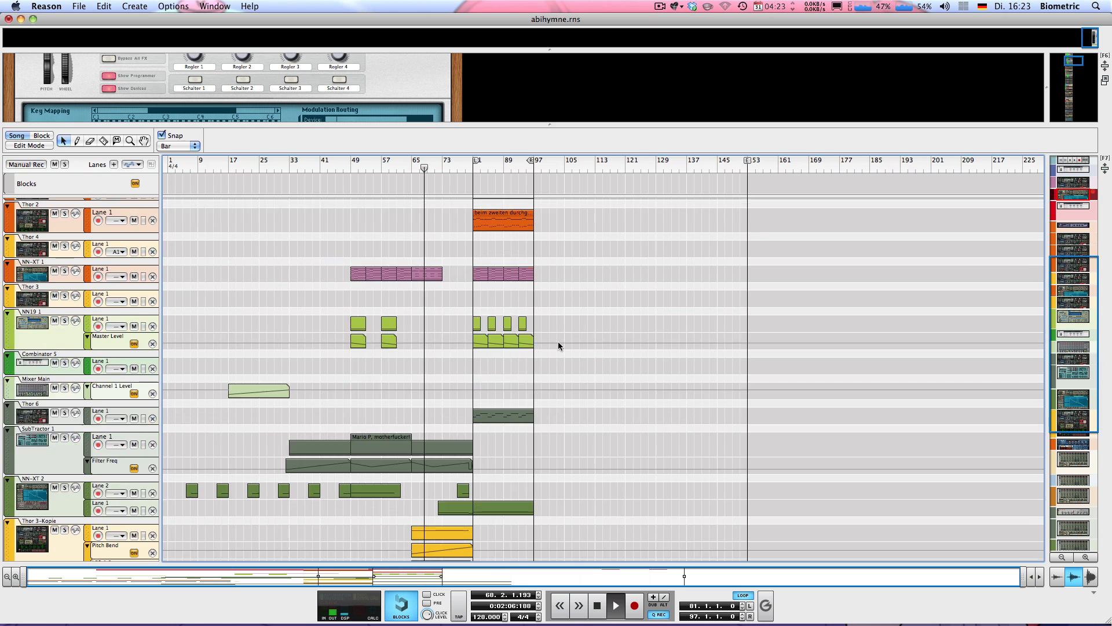
pyautogui.scroll(-4, 558, 331)
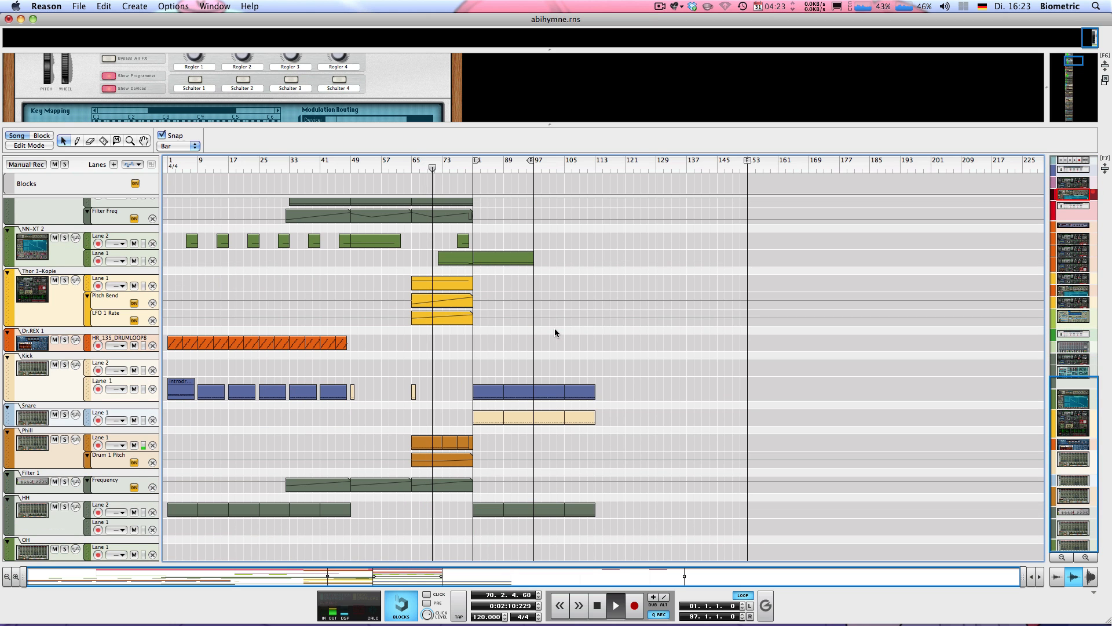
pyautogui.scroll(10, 553, 328)
pyautogui.scroll(6, 547, 331)
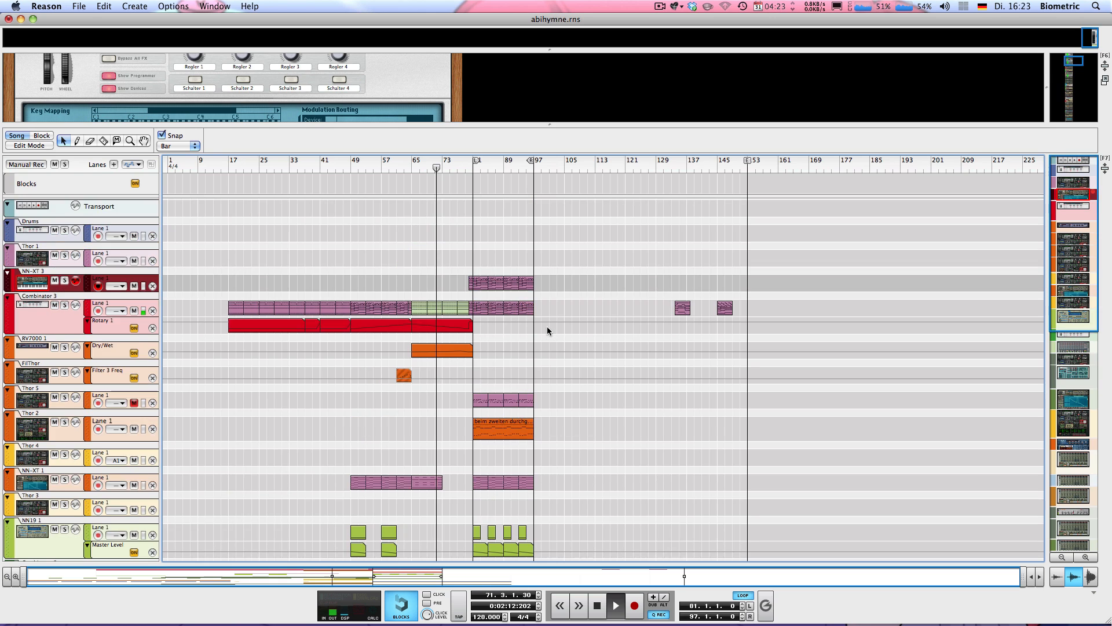
pyautogui.scroll(-5, 547, 331)
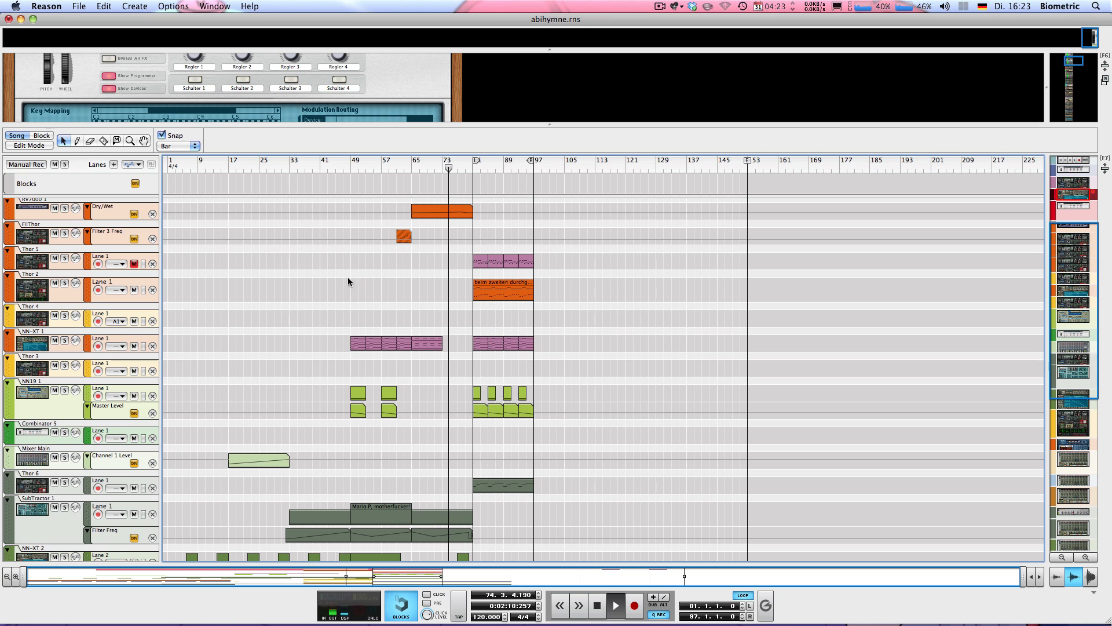
pyautogui.click(134, 289)
pyautogui.scroll(3, 280, 297)
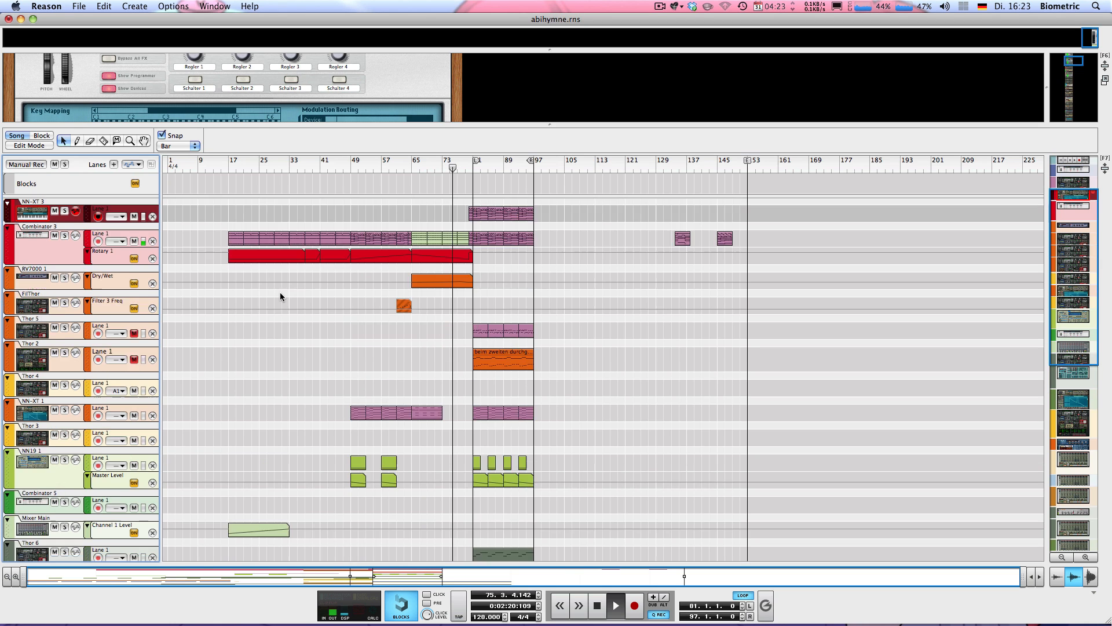
pyautogui.scroll(3, 280, 297)
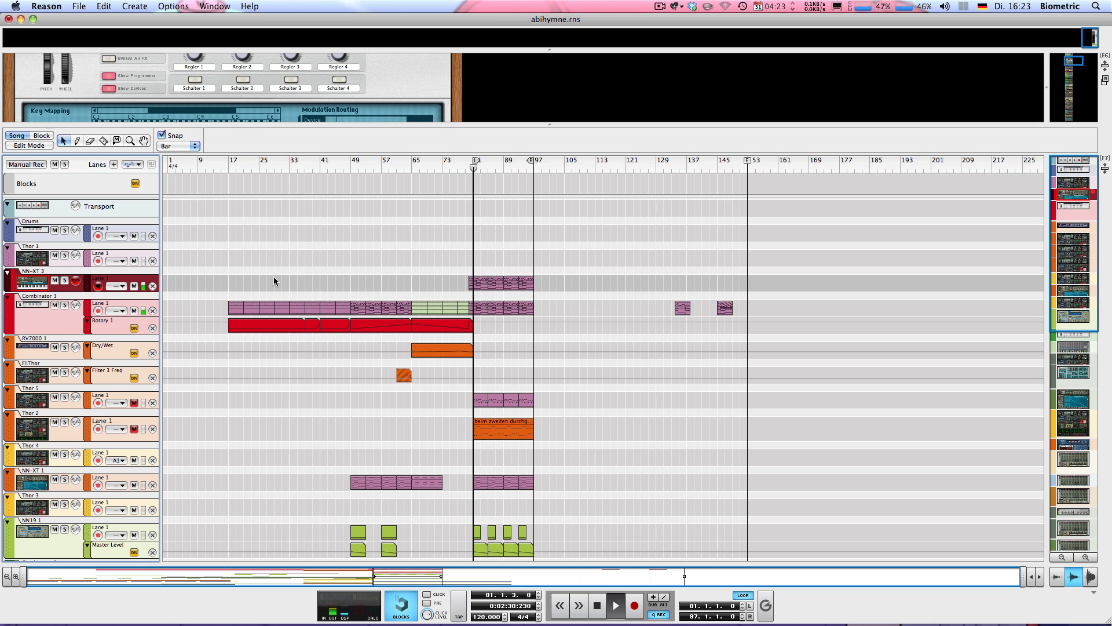
# Select the Combinator 3 track, stop playback at bar 81, and show more of its device.
pyautogui.click(75, 307)
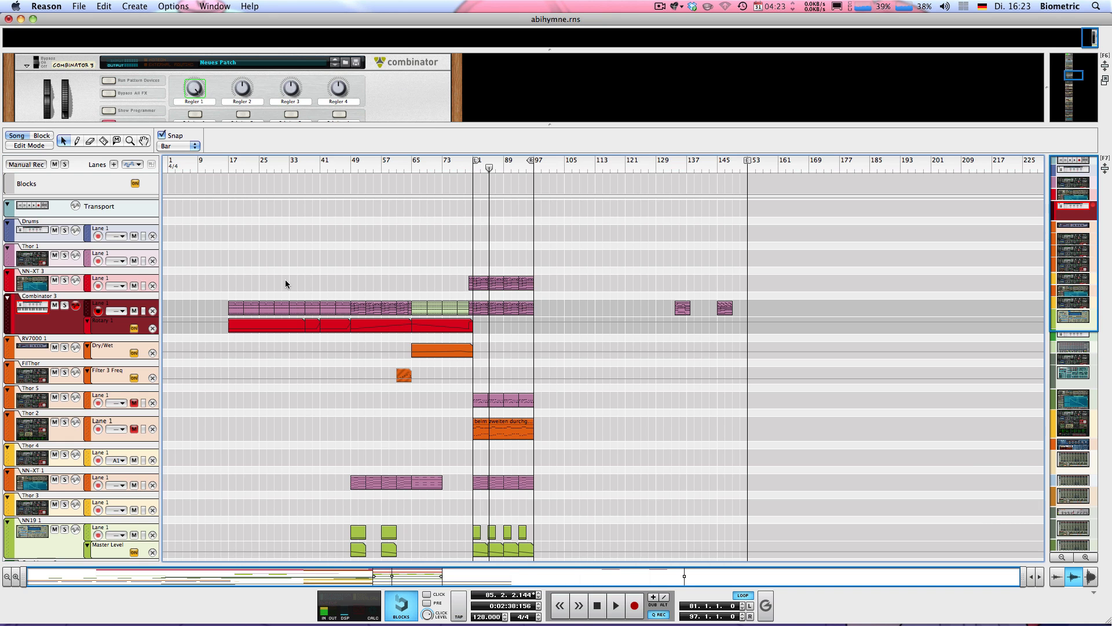
pyautogui.press('space')
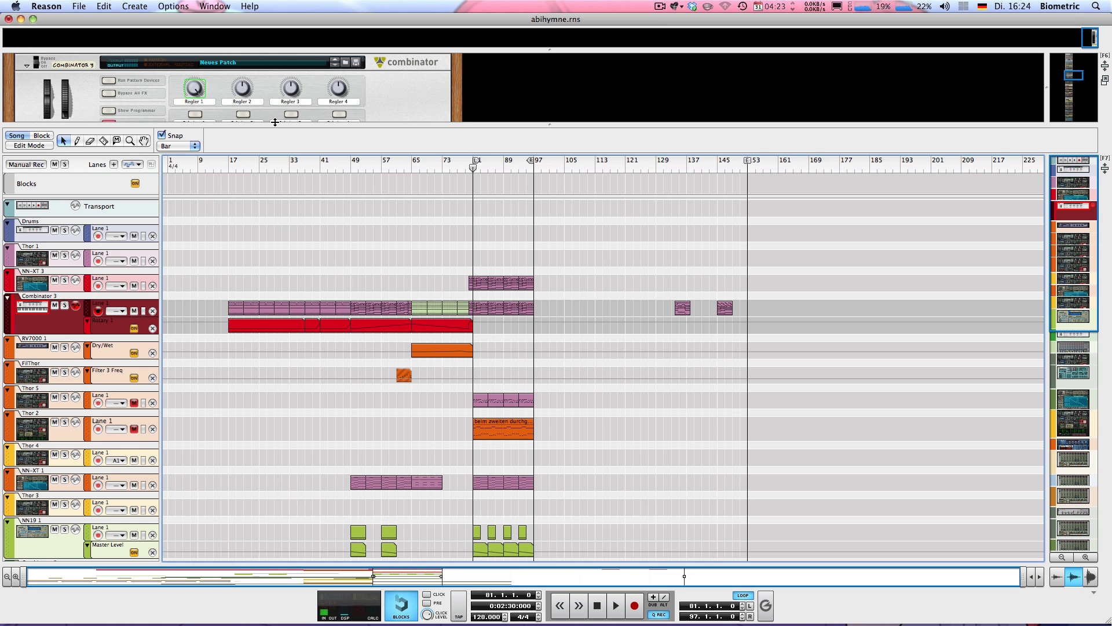
pyautogui.moveTo(274, 123); pyautogui.dragTo(271, 283)
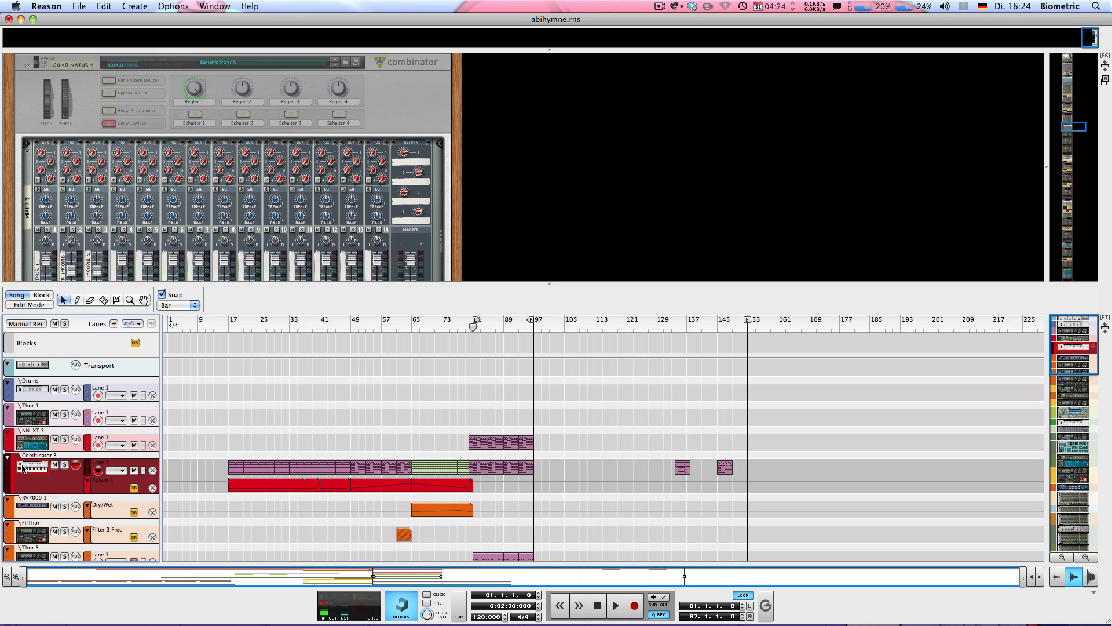
# Expand Combinator 3 to show its internal devices.
pyautogui.scroll(-6, 234, 437)
pyautogui.scroll(3, 234, 442)
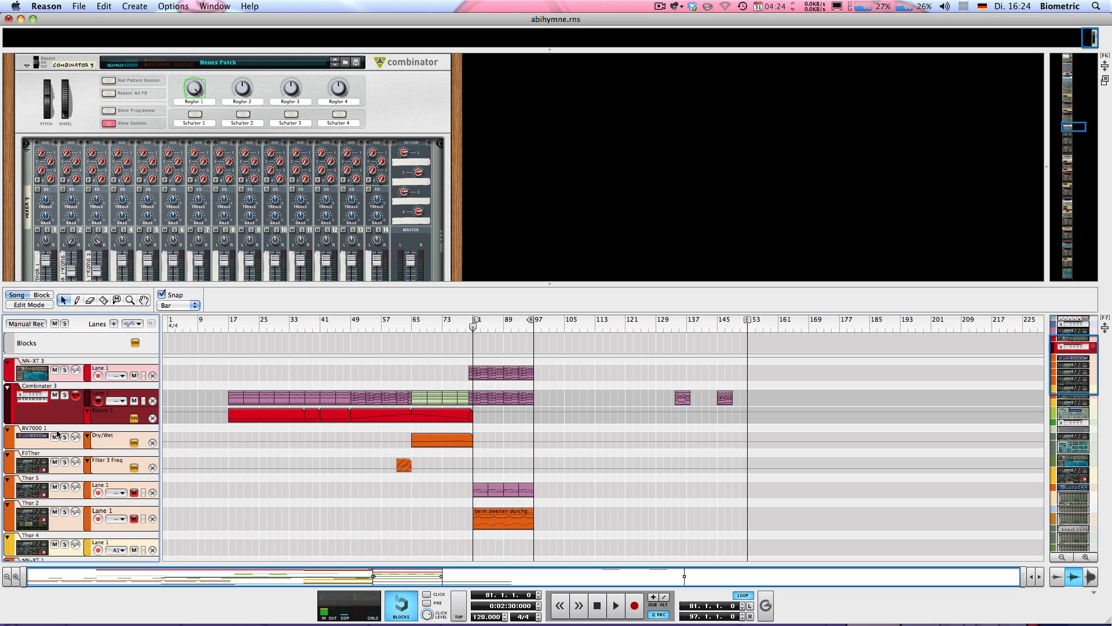
pyautogui.click(108, 124)
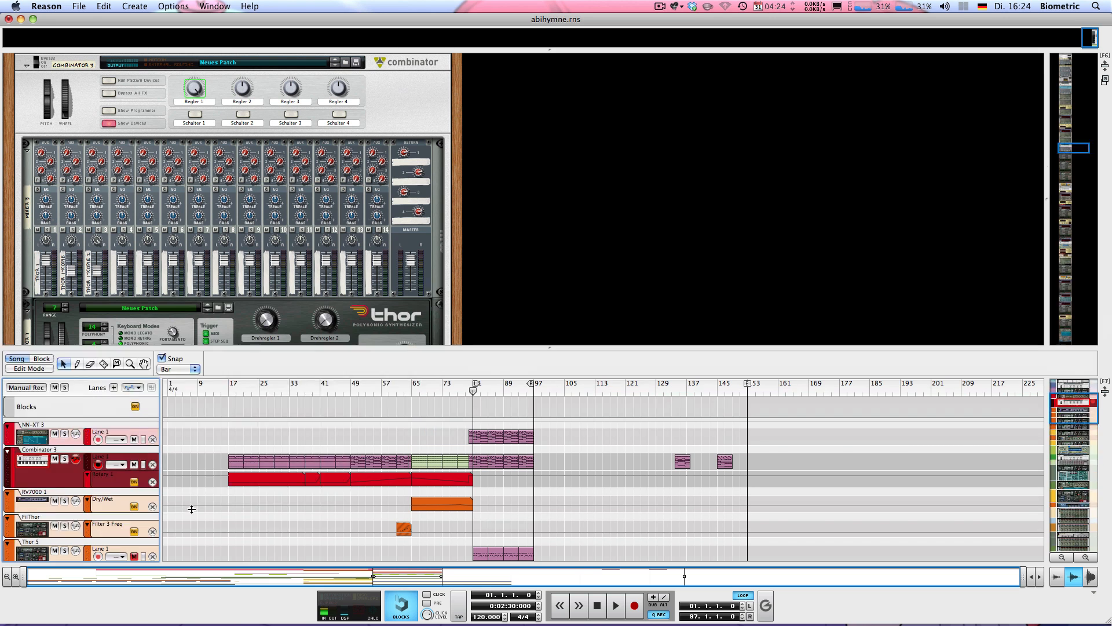
# Solo channel 1 of the Combinator mixer and briefly play the song.
pyautogui.scroll(-10, 143, 231)
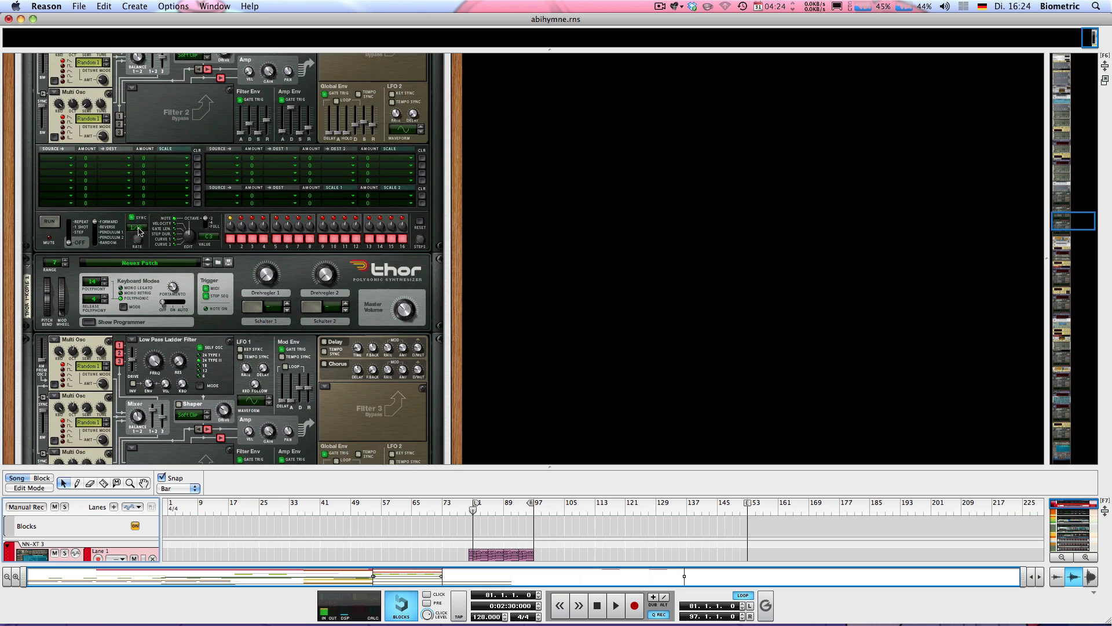
pyautogui.scroll(10, 136, 236)
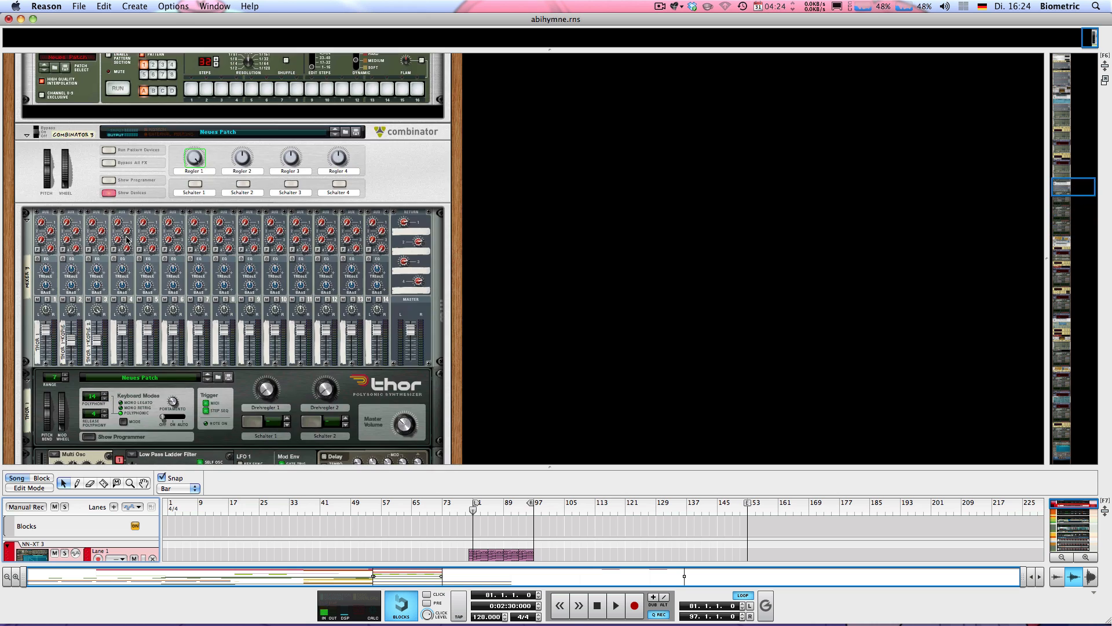
pyautogui.scroll(-2, 127, 239)
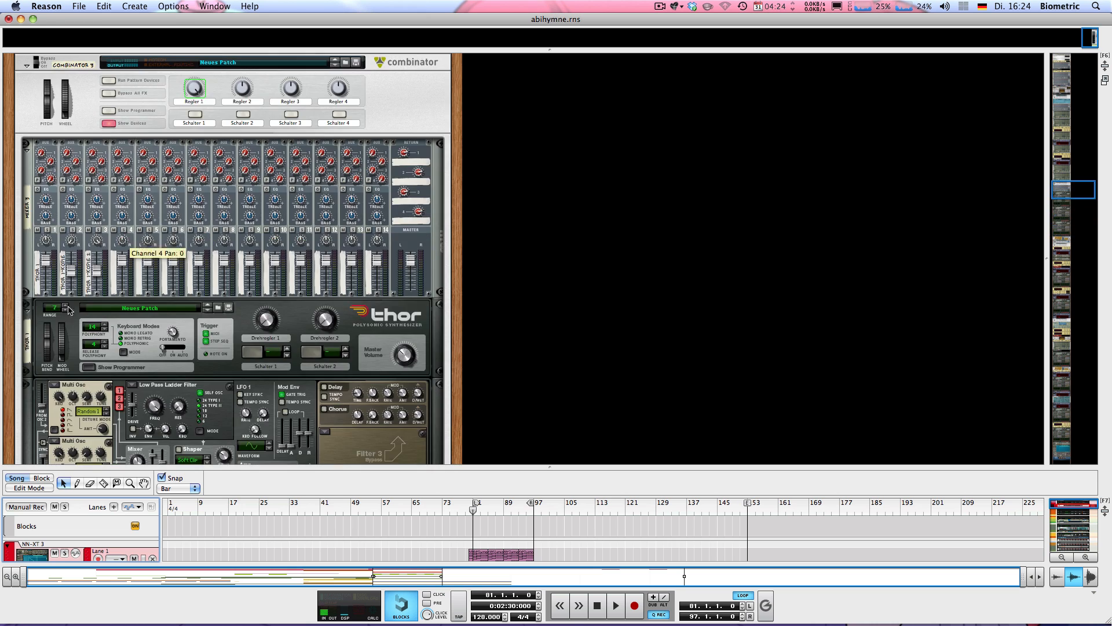
pyautogui.click(48, 231)
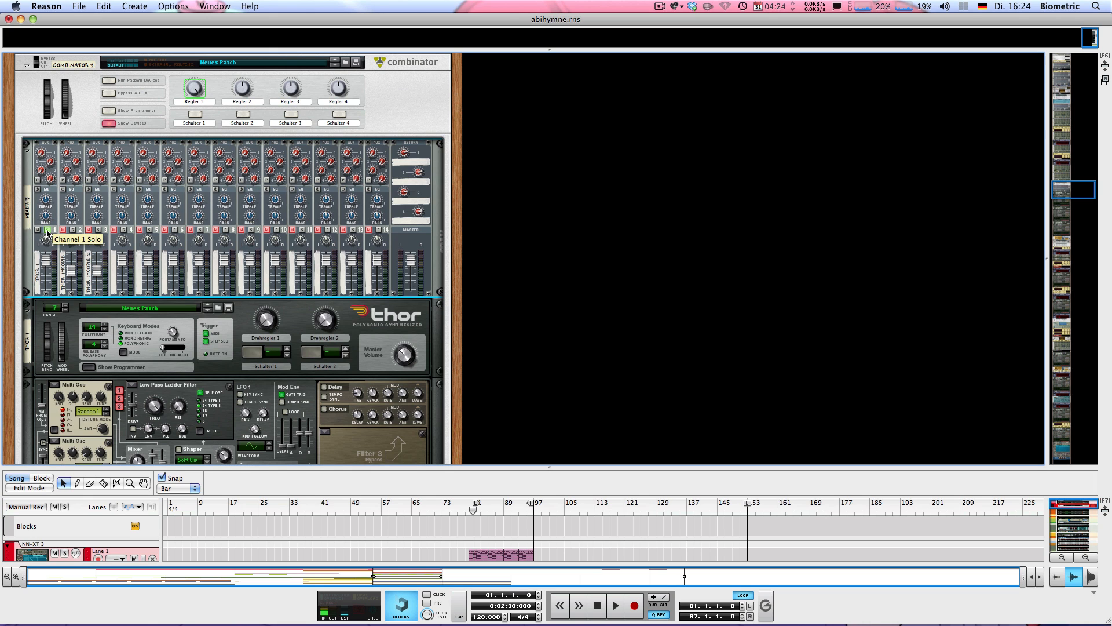
pyautogui.press('space')
pyautogui.press('space')
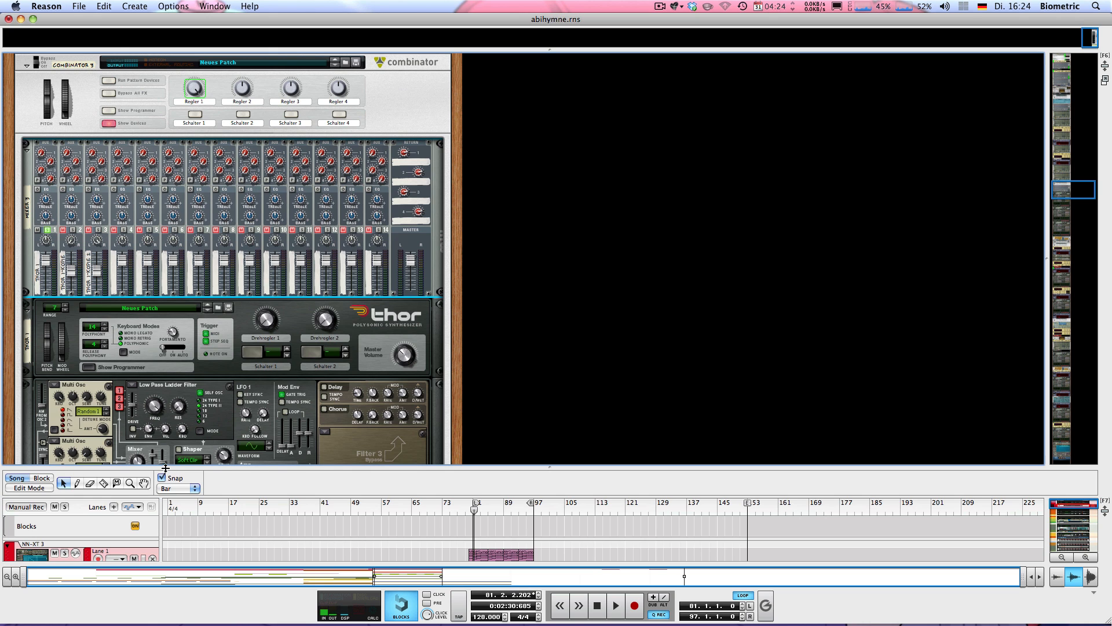
# Resize the rack and sequencer, then briefly play the song.
pyautogui.moveTo(165, 469); pyautogui.dragTo(161, 318)
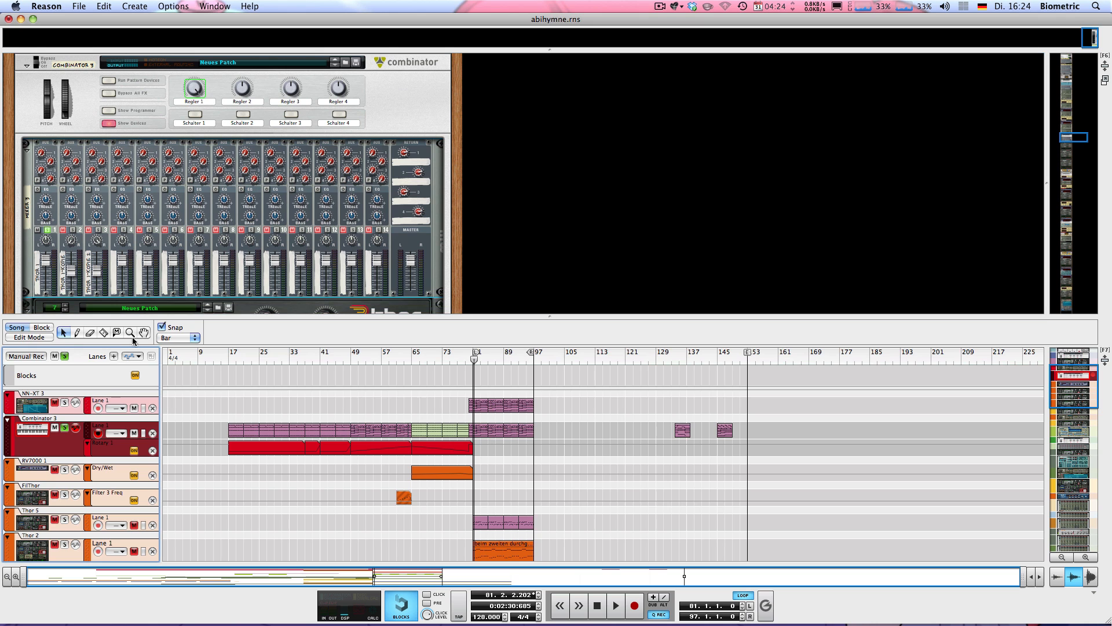
pyautogui.moveTo(115, 325); pyautogui.dragTo(115, 468)
pyautogui.press('space')
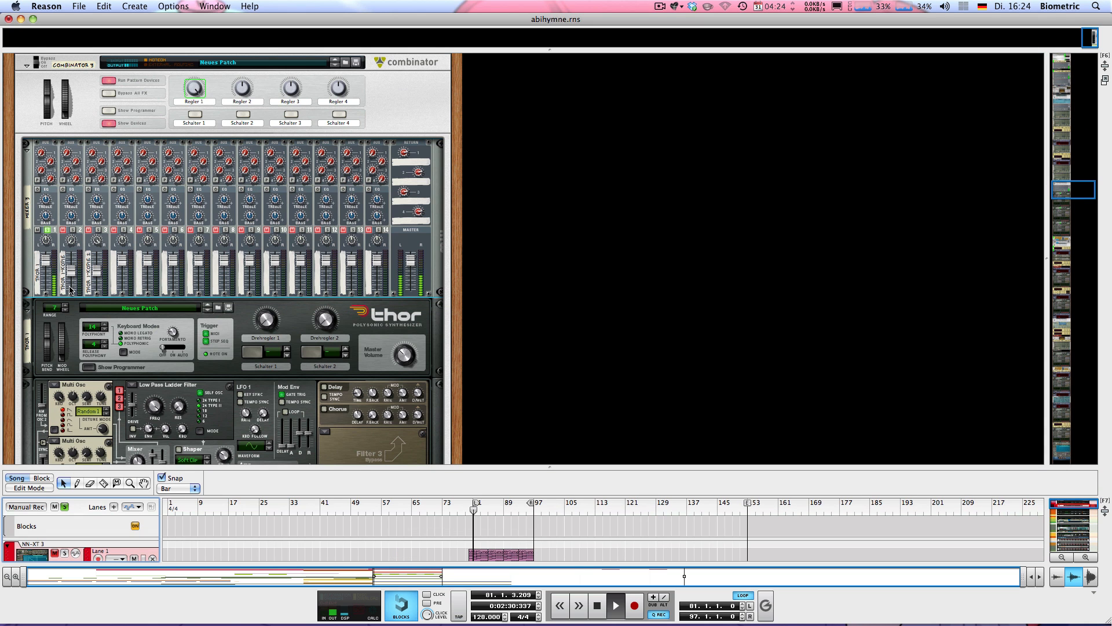
pyautogui.scroll(-5, 57, 129)
pyautogui.press('space')
# Move the solo from mixer channel 1 to channel 2 and play it.
pyautogui.click(47, 91)
pyautogui.click(73, 91)
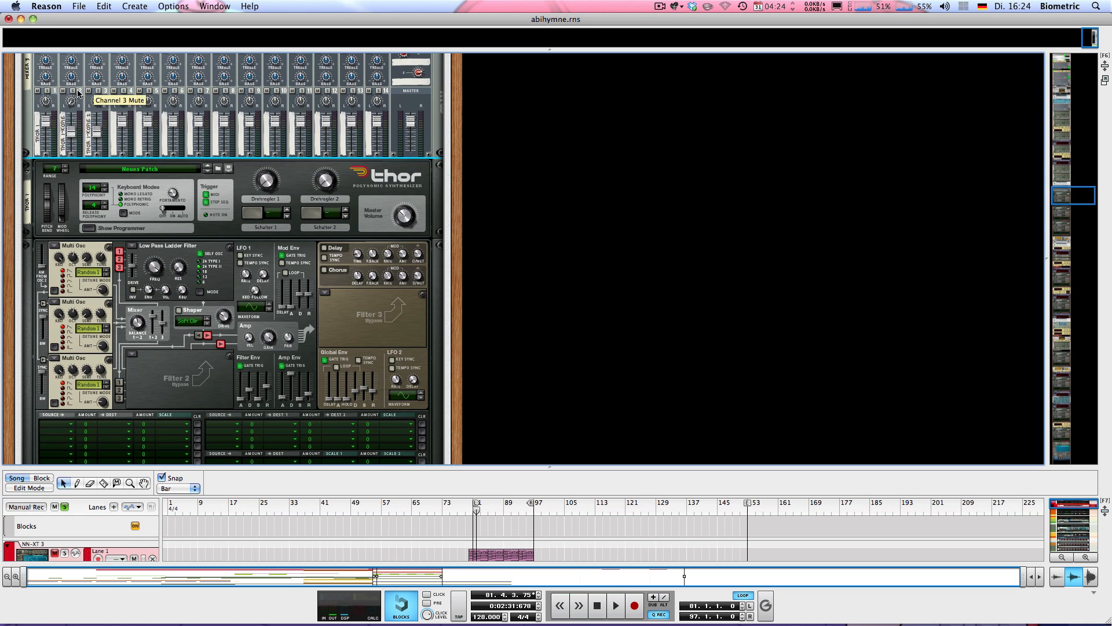
pyautogui.press('space')
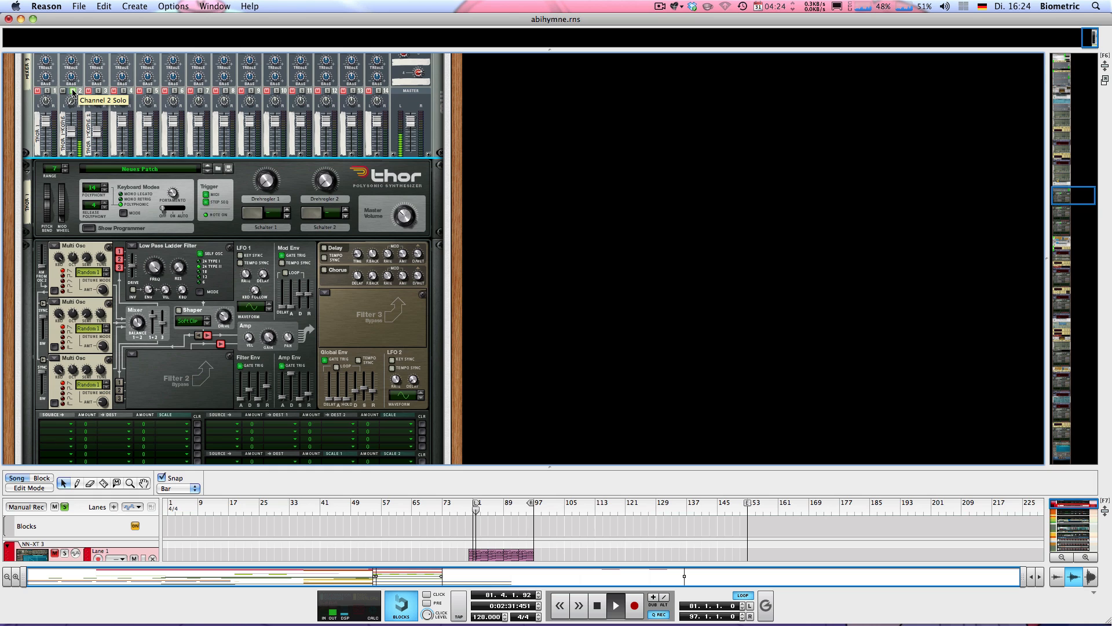
pyautogui.press('space')
# Audition channel 3 solo, clear it, and stop at bar 81.
pyautogui.click(73, 91)
pyautogui.click(98, 91)
pyautogui.press('space')
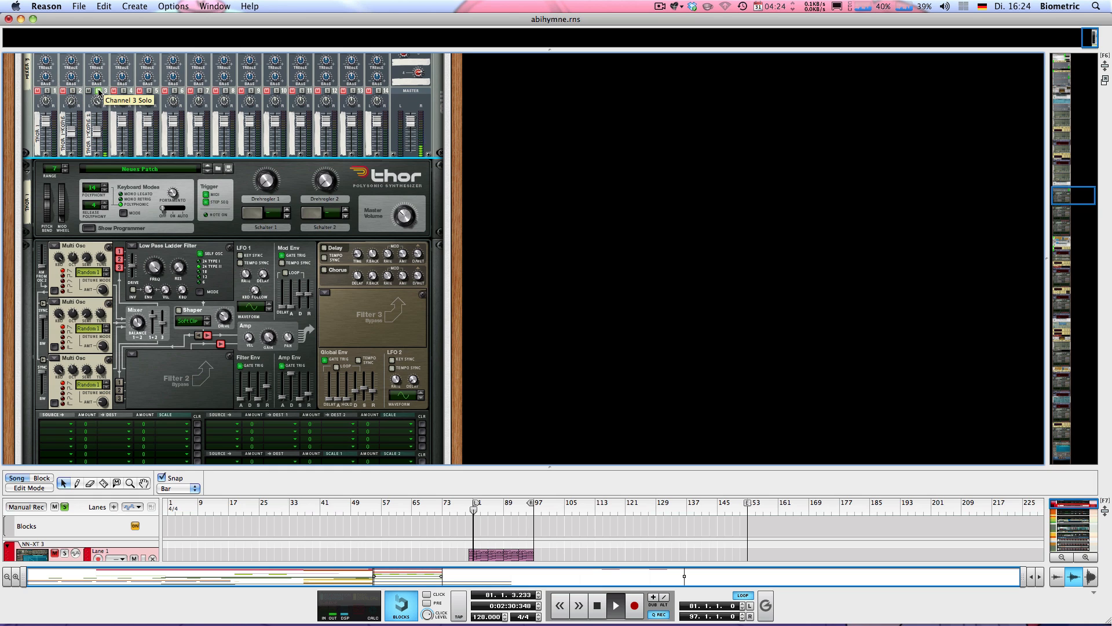
pyautogui.click(98, 91)
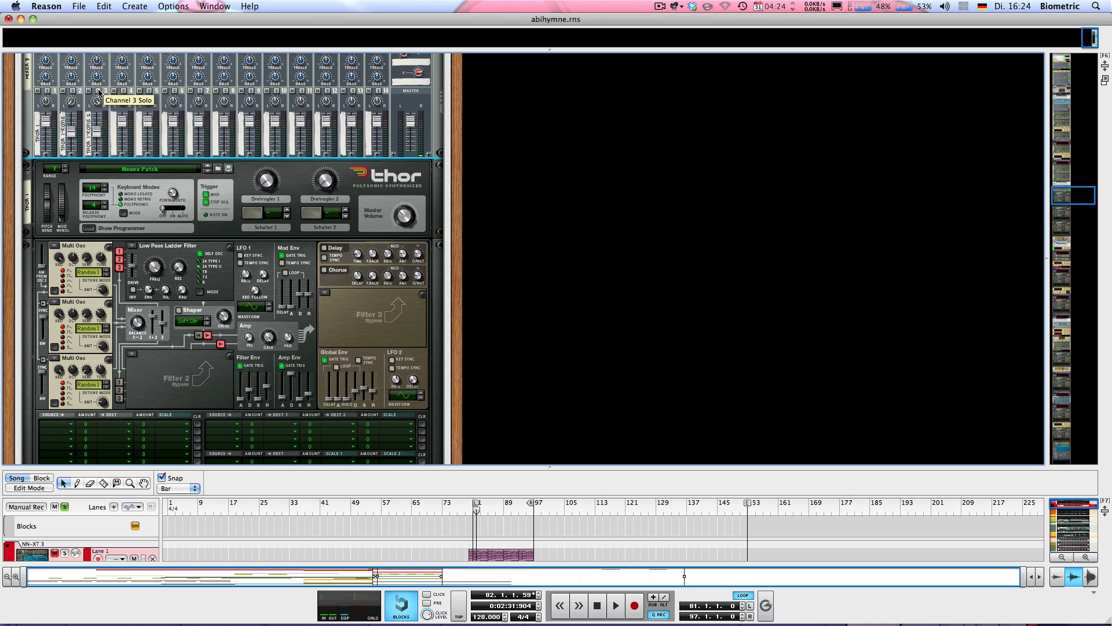
pyautogui.press('space')
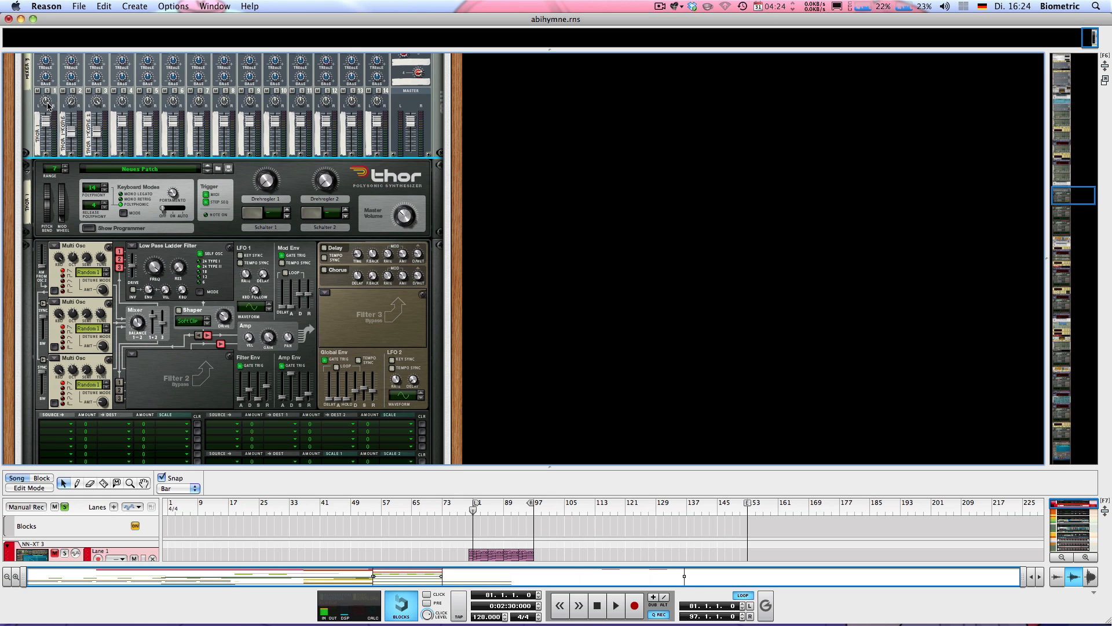
# Scroll through the Thor synth and check oscillator 3's octave setting.
pyautogui.scroll(-3, 120, 197)
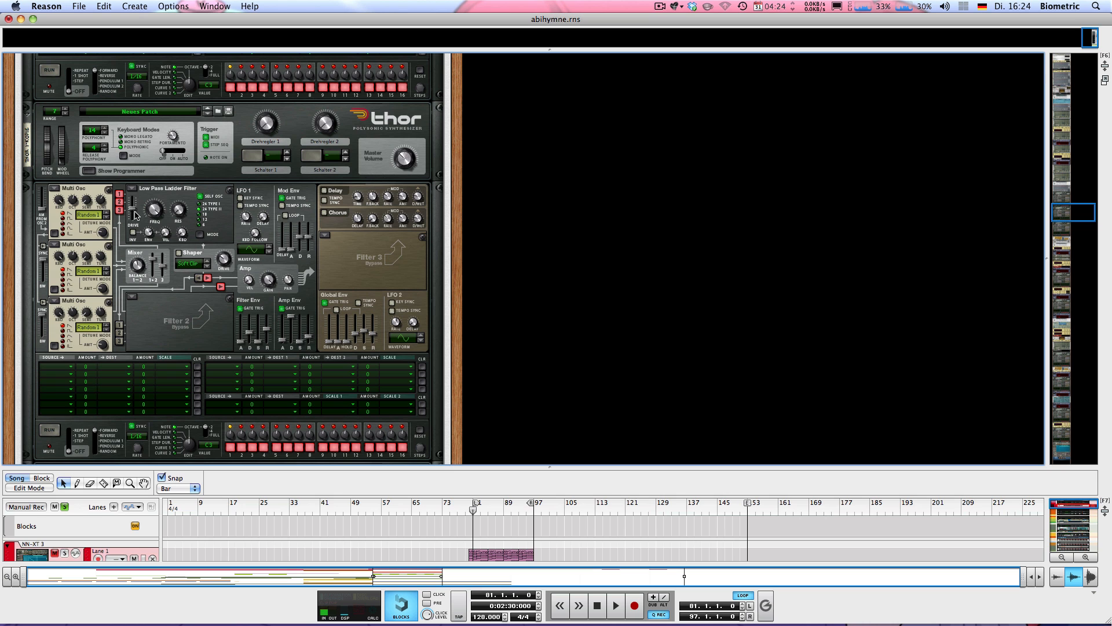
pyautogui.scroll(10, 139, 234)
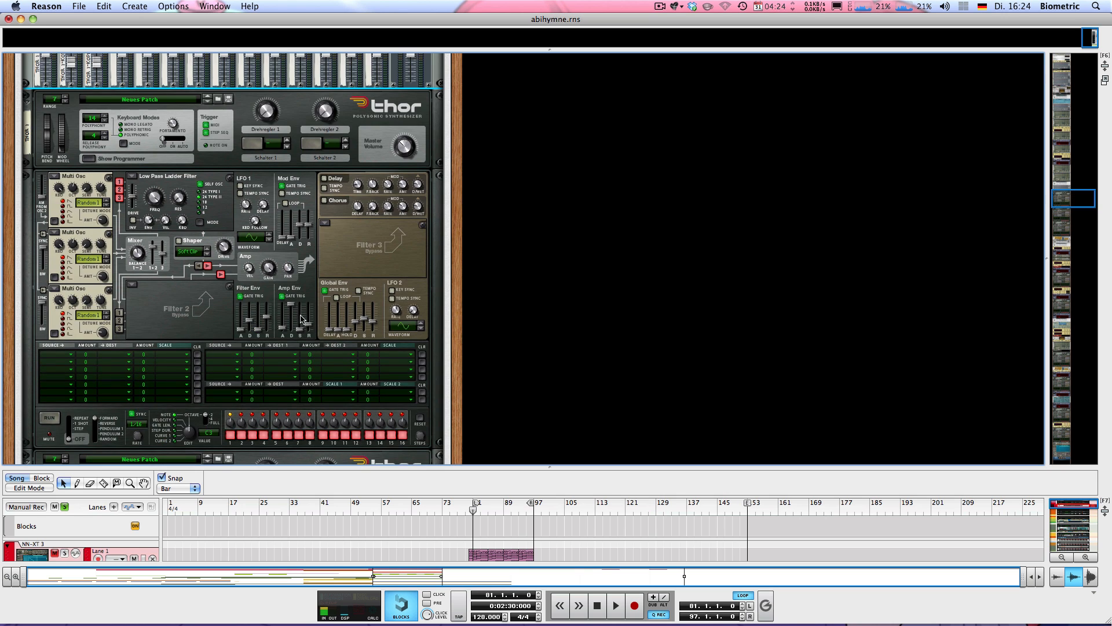
pyautogui.scroll(-10, 295, 312)
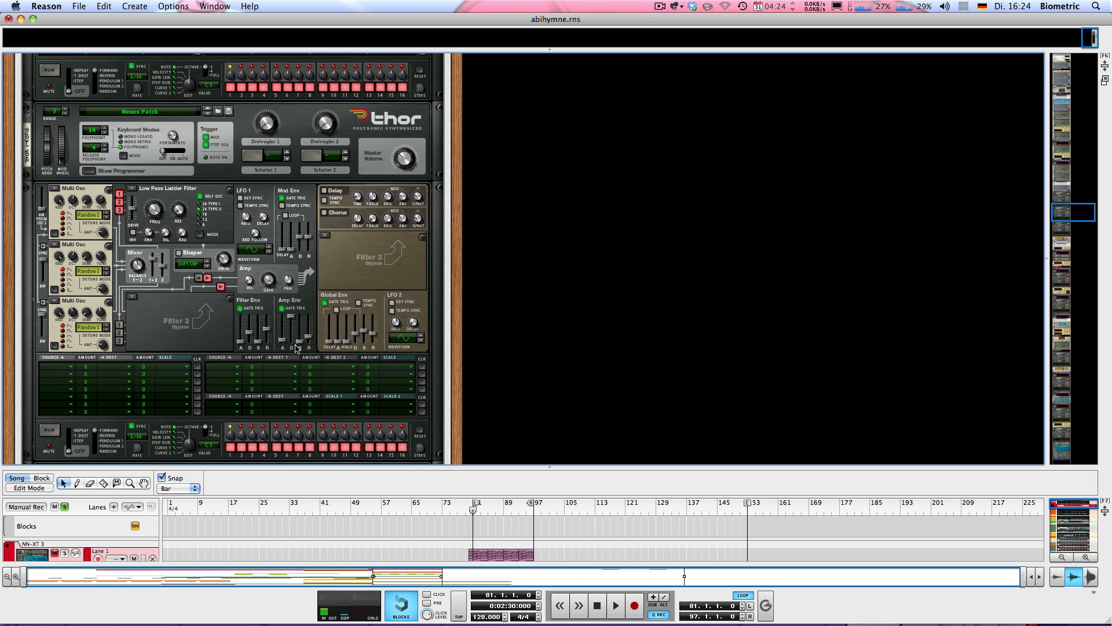
pyautogui.scroll(-2, 301, 352)
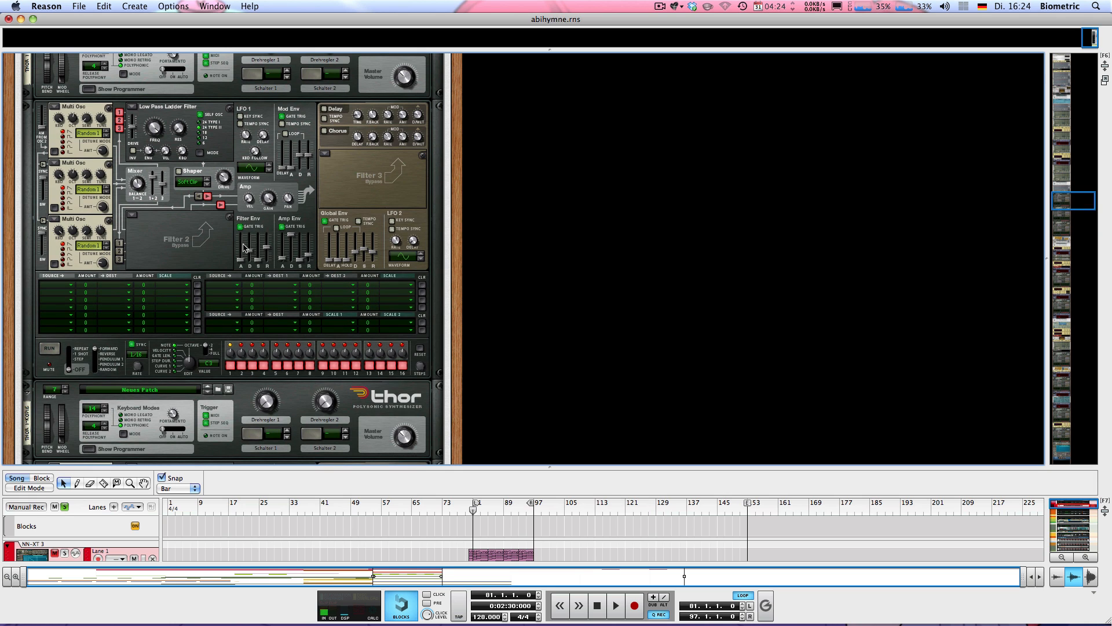
pyautogui.scroll(2, 191, 238)
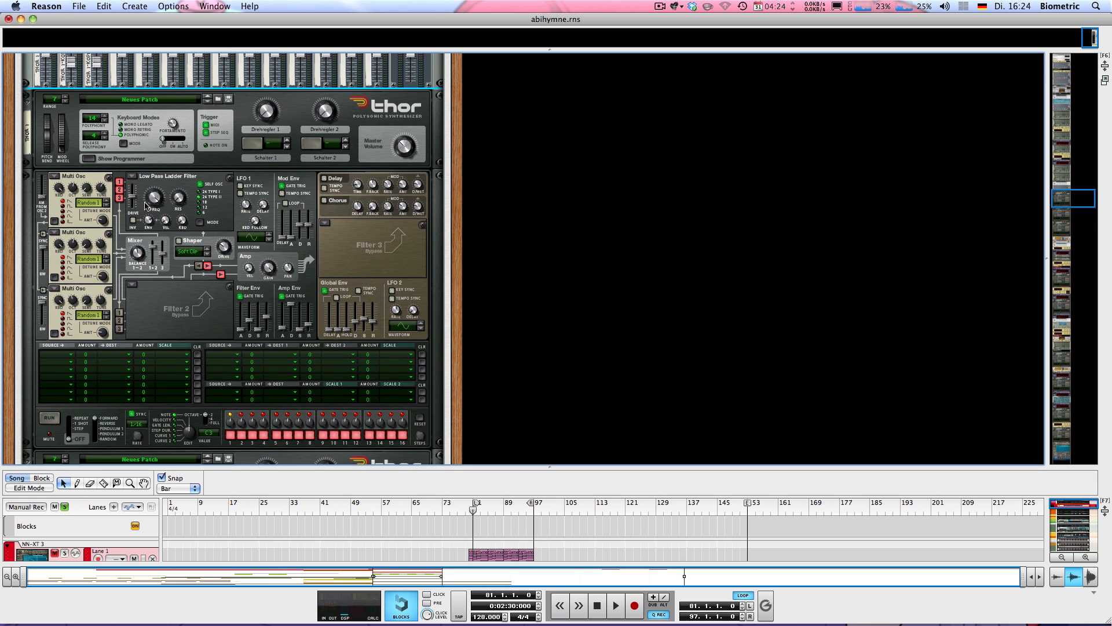
pyautogui.scroll(-3, 156, 333)
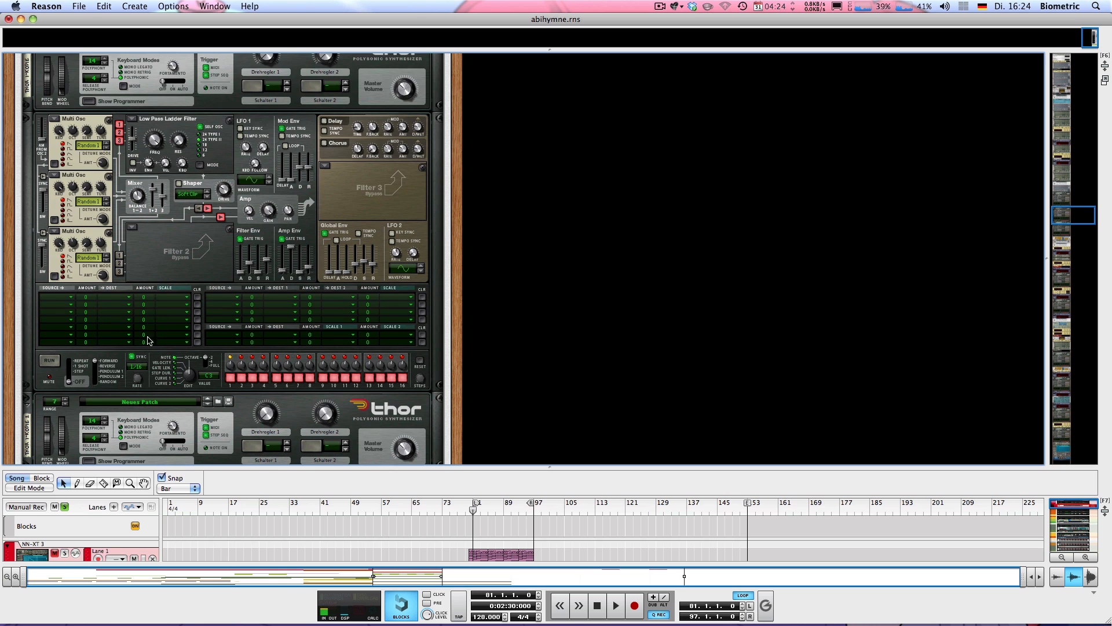
pyautogui.scroll(3, 158, 346)
pyautogui.scroll(-2, 158, 346)
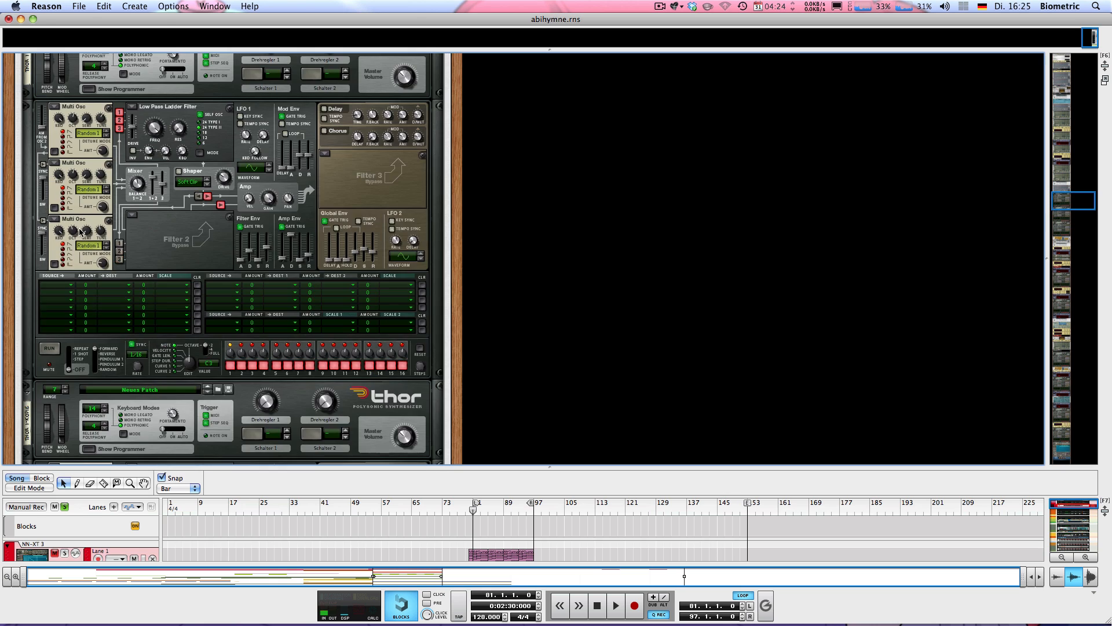
pyautogui.scroll(2, 79, 228)
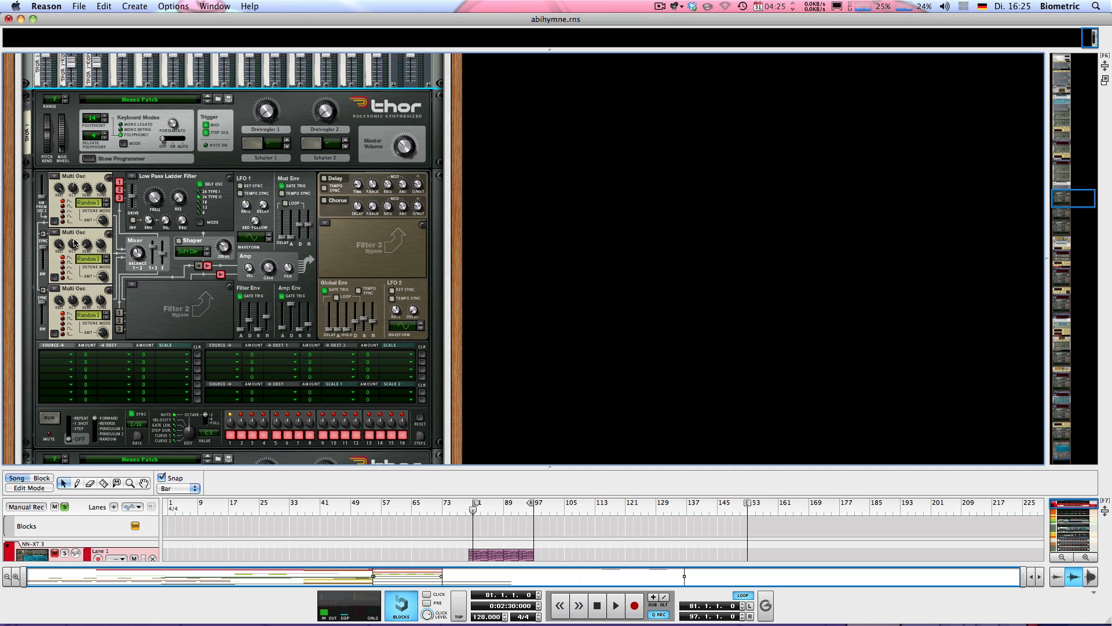
pyautogui.scroll(-5, 77, 242)
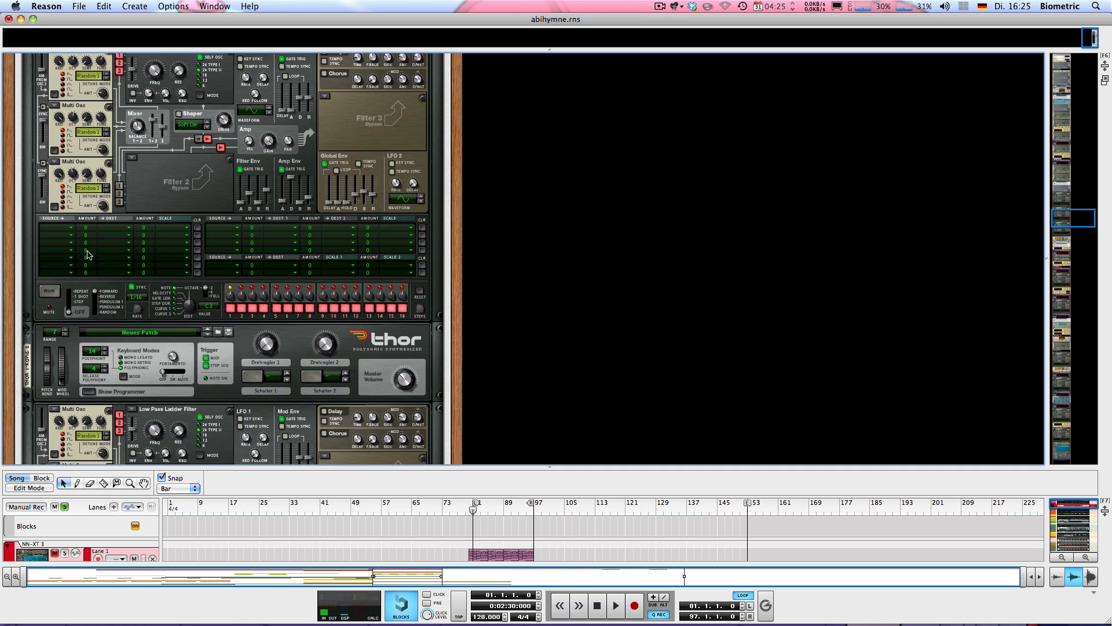
pyautogui.scroll(3, 81, 240)
pyautogui.click(75, 243)
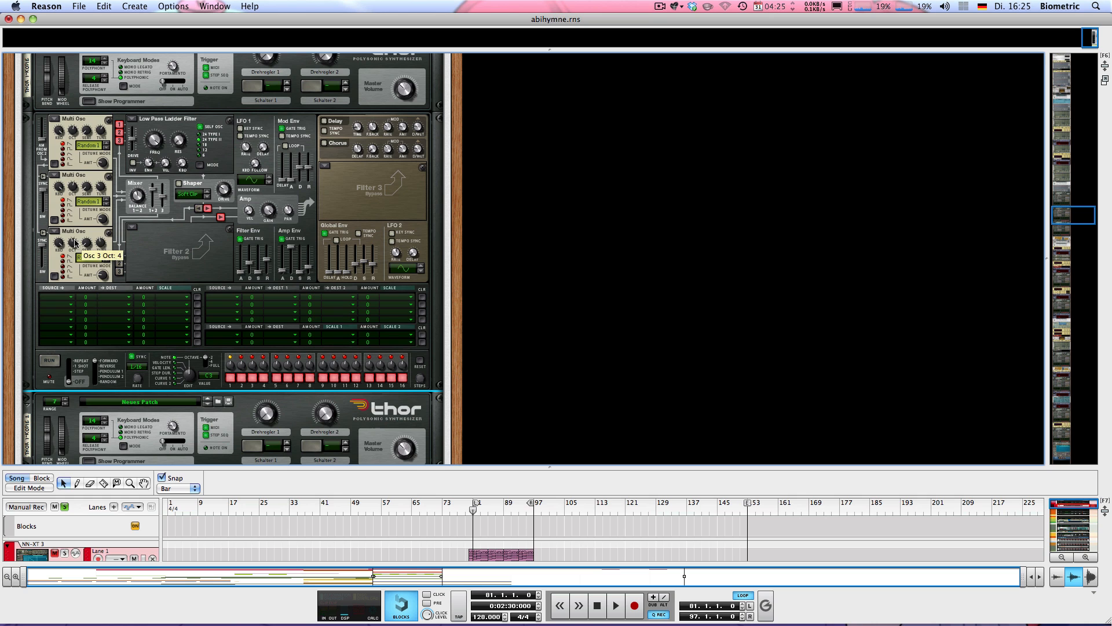
pyautogui.moveTo(77, 190)
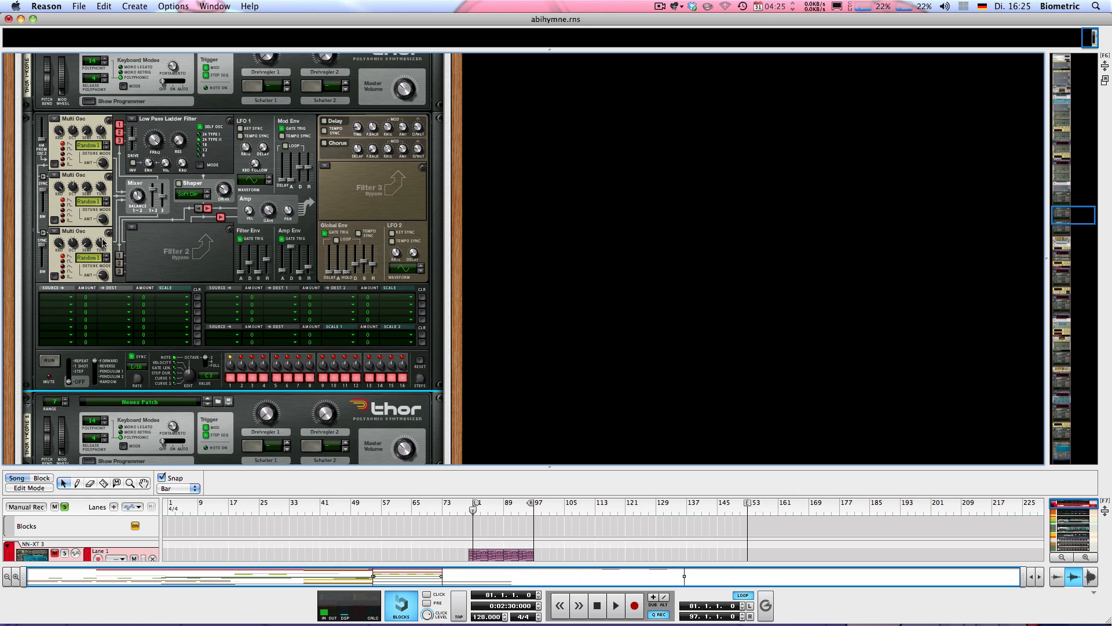
# Check Thor's oscillator mixer balance (59), then channel 2's pan (-64) on Mixer 3.
pyautogui.scroll(-9, 102, 242)
pyautogui.scroll(-2, 102, 235)
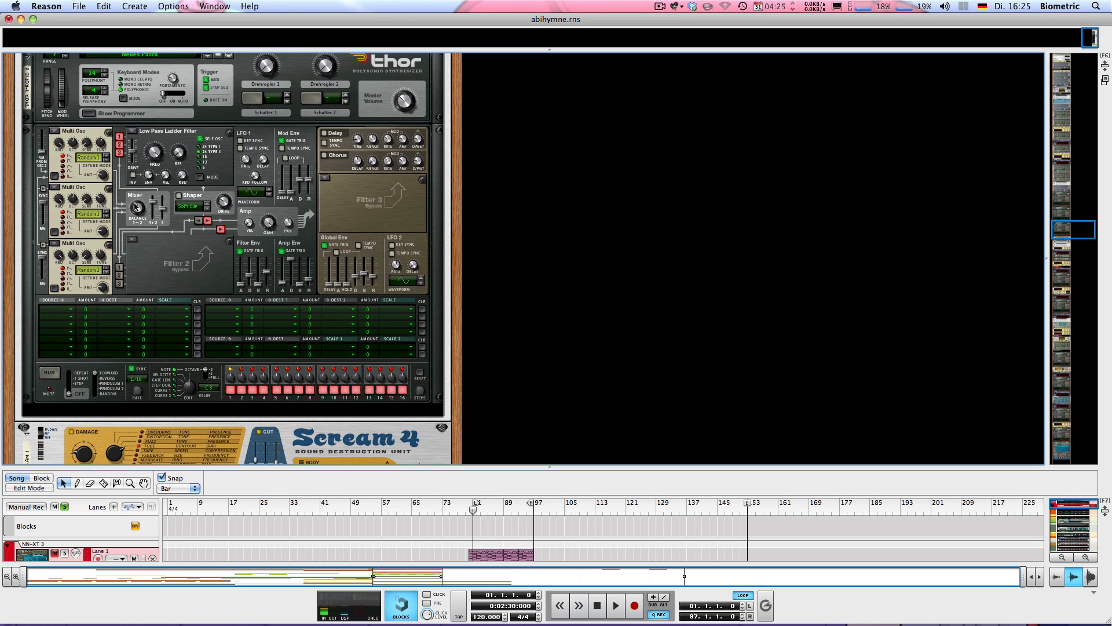
pyautogui.moveTo(135, 206)
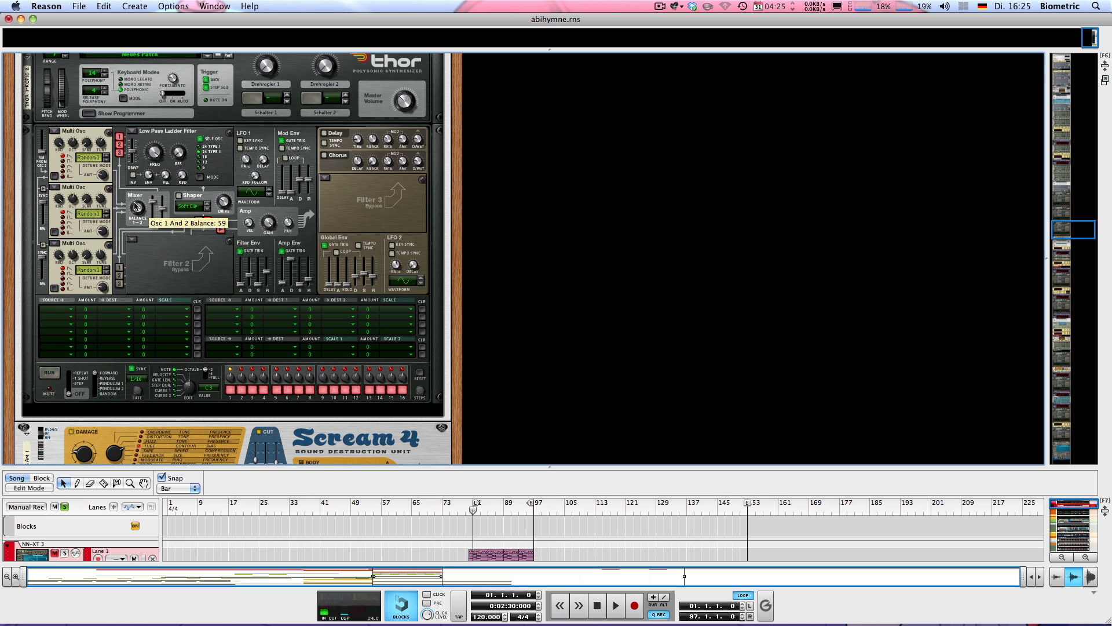
pyautogui.scroll(6, 145, 197)
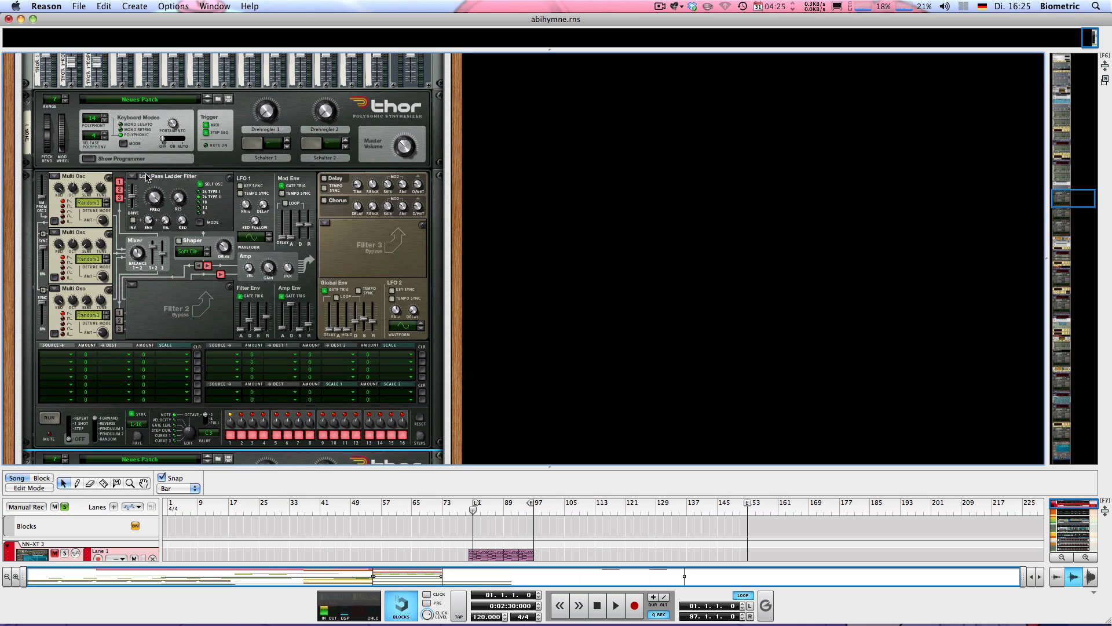
pyautogui.click(74, 172)
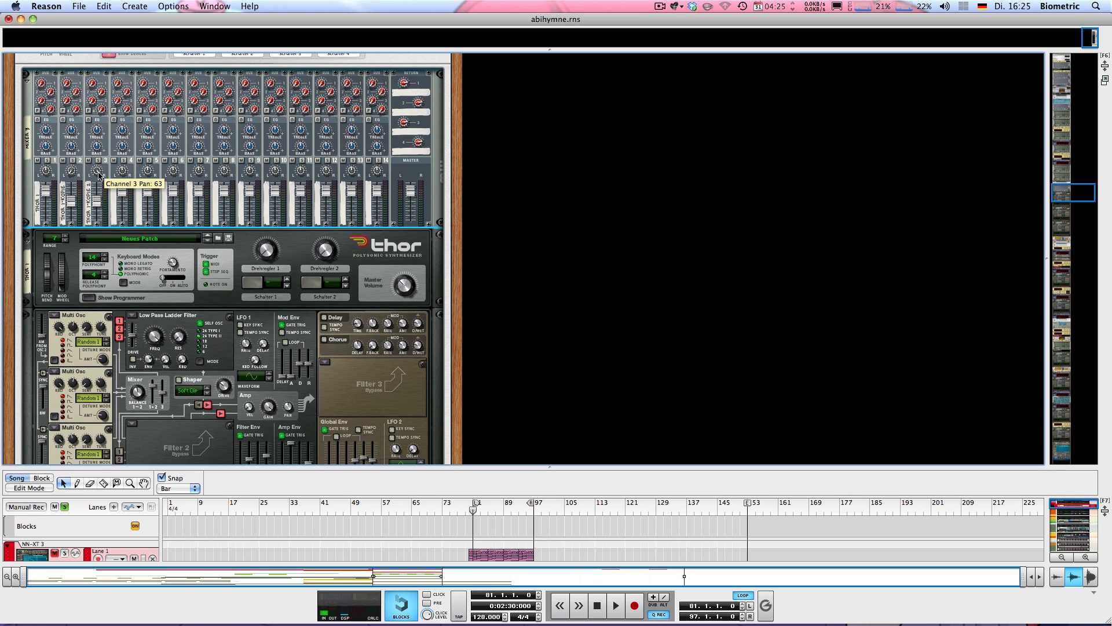
# Play the section with mixer channels 2 and 3 muted, then stop.
pyautogui.press('space')
pyautogui.click(63, 161)
pyautogui.click(86, 161)
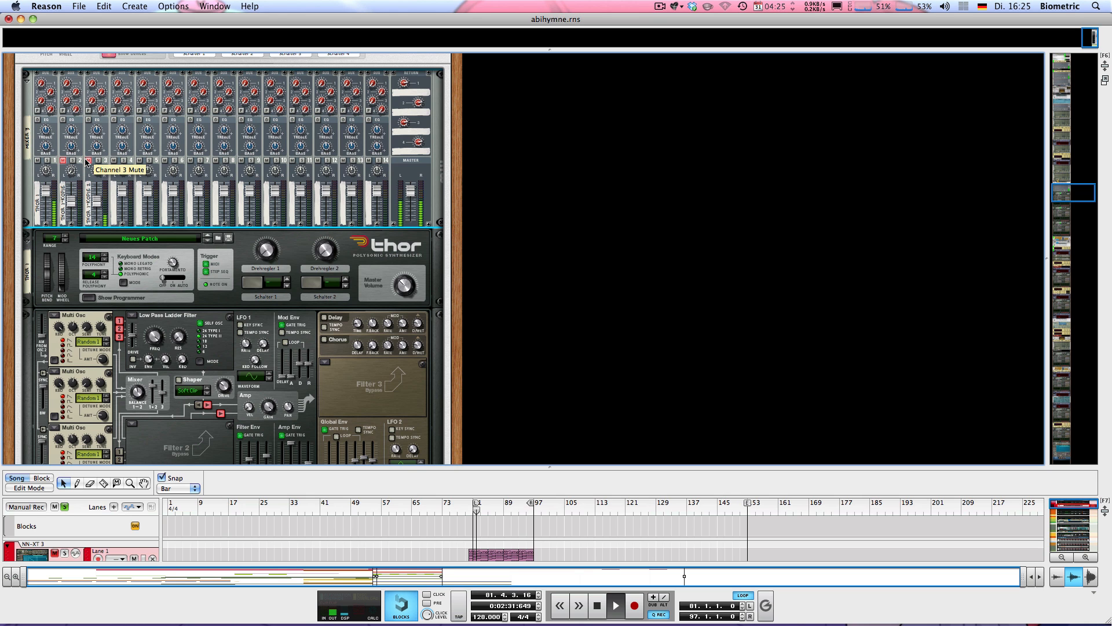
pyautogui.press('space')
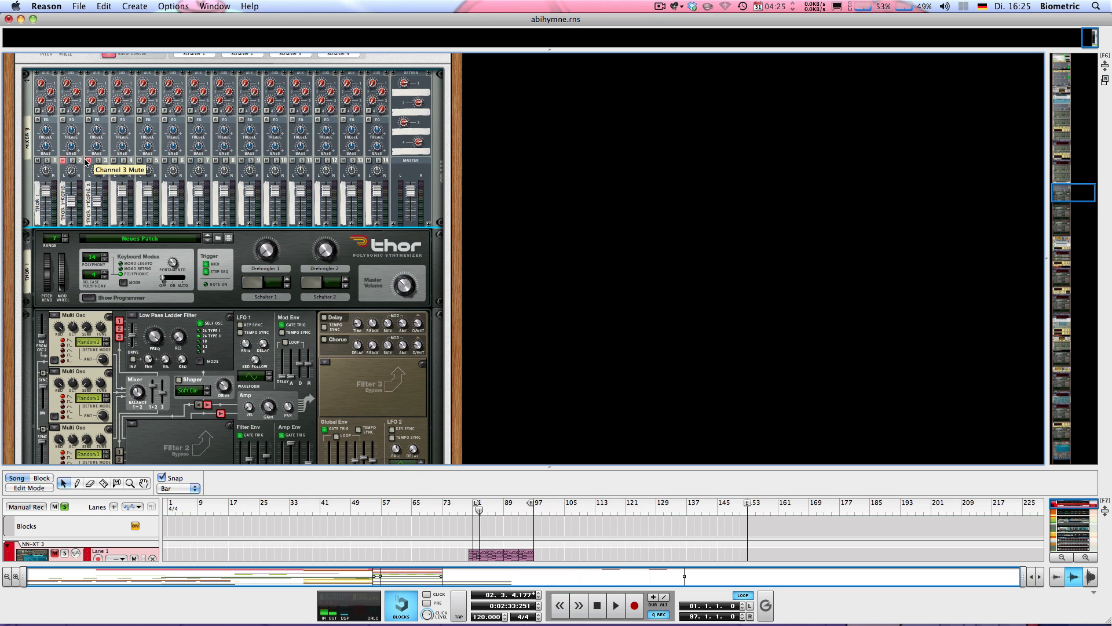
# Select the RV7000 reverb and replay the section back to the loop start.
pyautogui.scroll(-10, 85, 179)
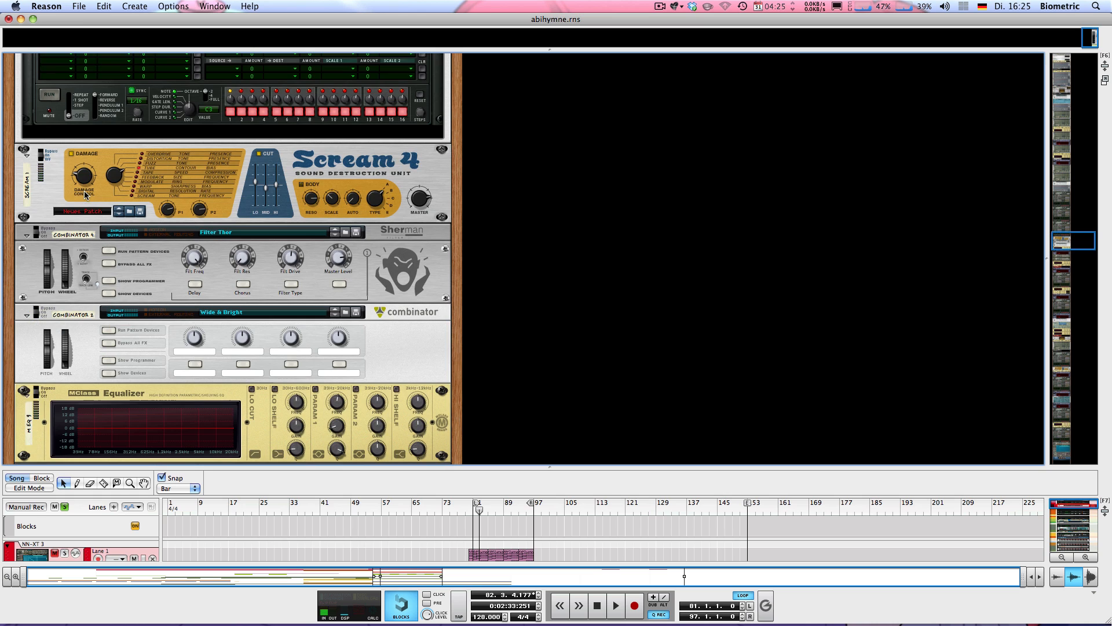
pyautogui.scroll(-6, 51, 192)
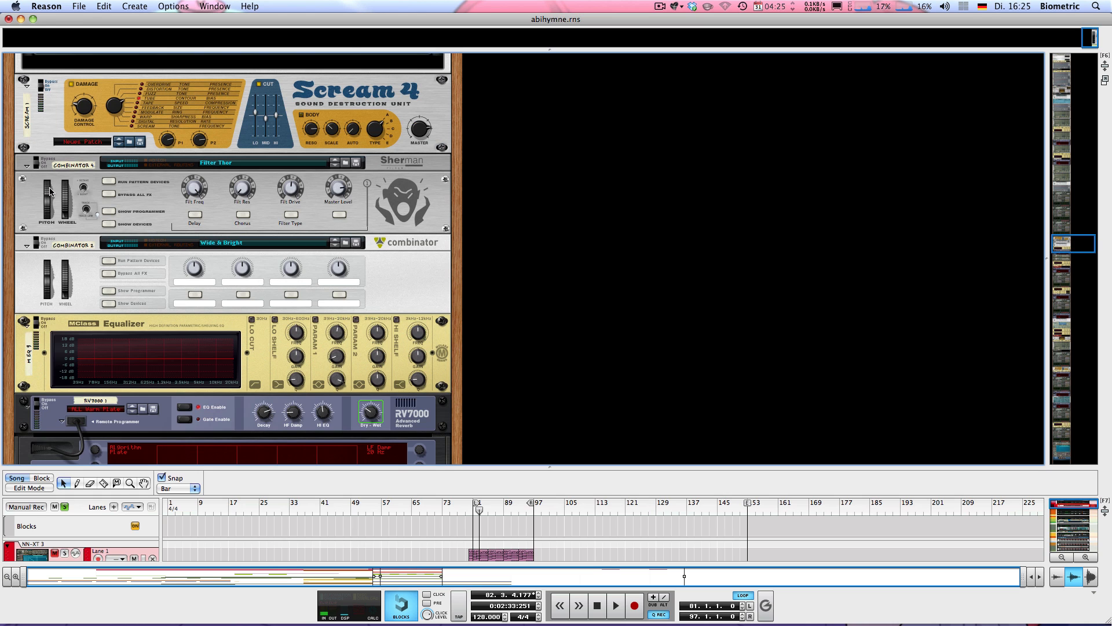
pyautogui.scroll(-1, 53, 383)
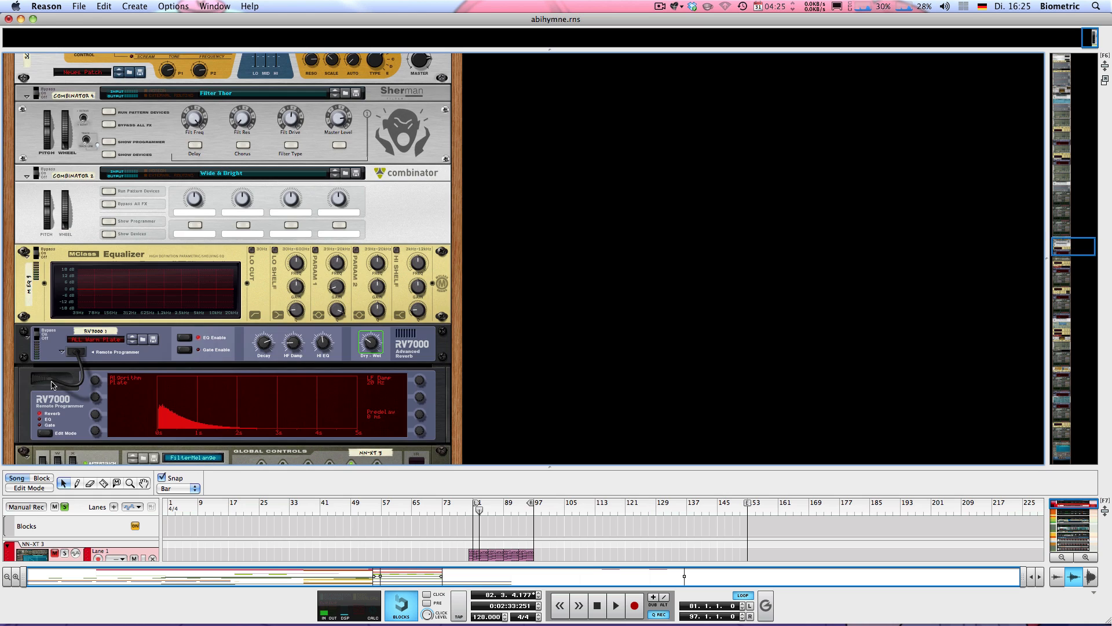
pyautogui.click(41, 337)
pyautogui.press('space')
pyautogui.scroll(10, 46, 284)
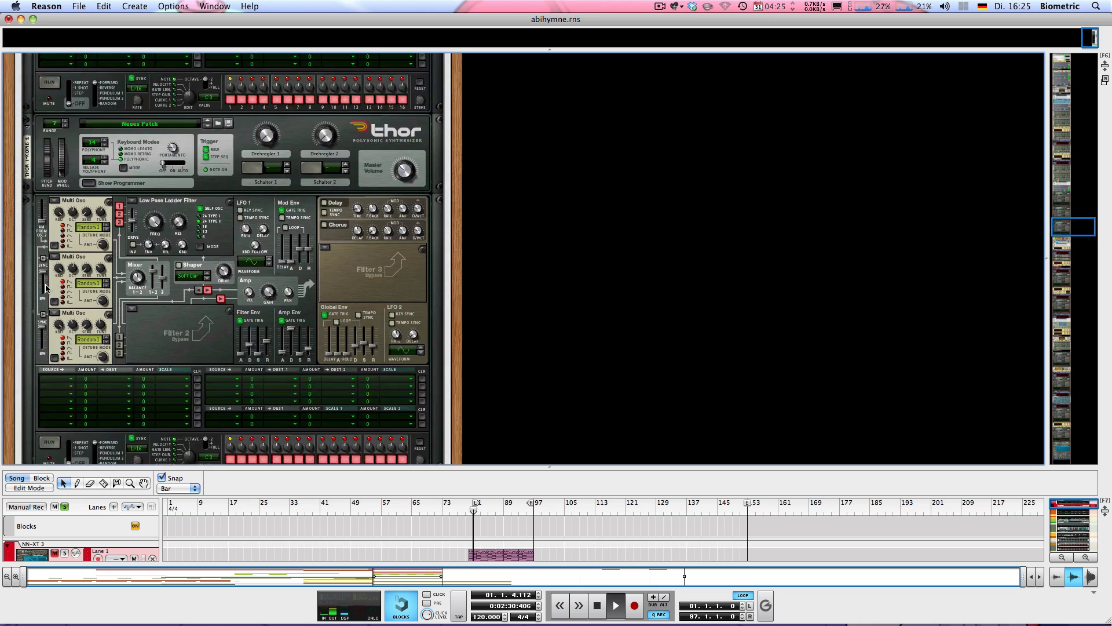
pyautogui.scroll(-2, 69, 290)
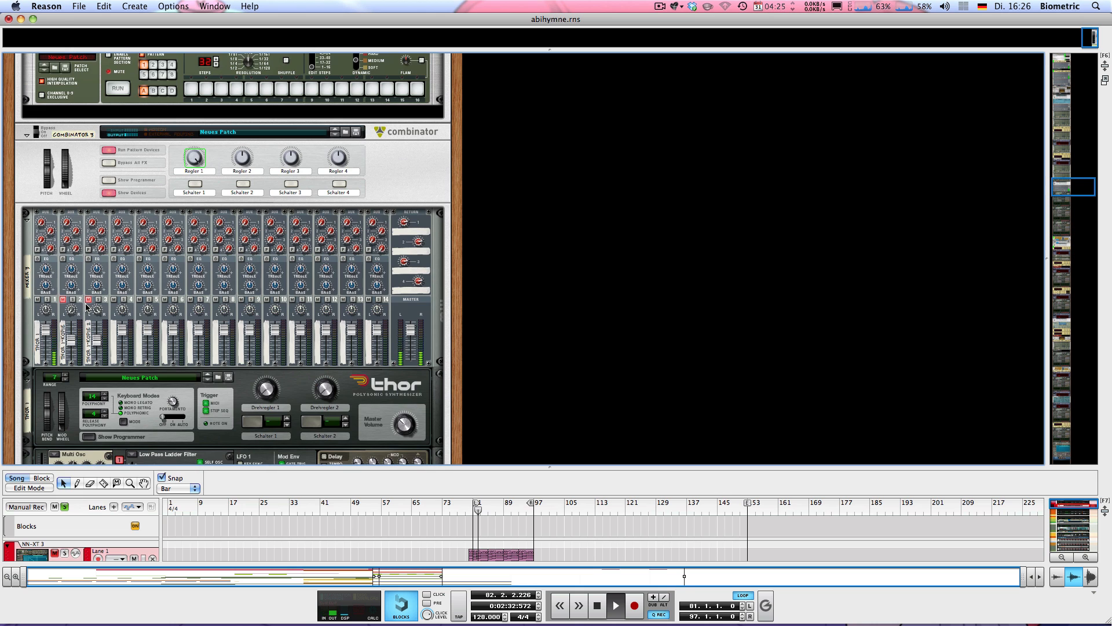
pyautogui.press('space')
# Toggle solo on channel 2 and mute on channel 3, then play the mix.
pyautogui.click(73, 299)
pyautogui.click(72, 300)
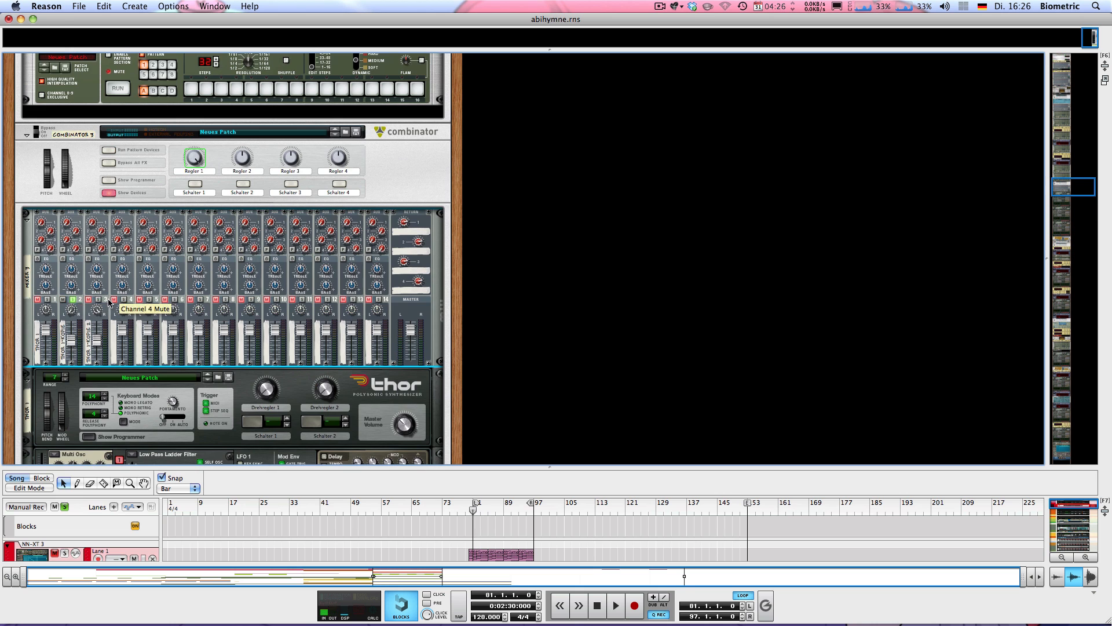
pyautogui.click(88, 300)
pyautogui.click(87, 300)
pyautogui.press('space')
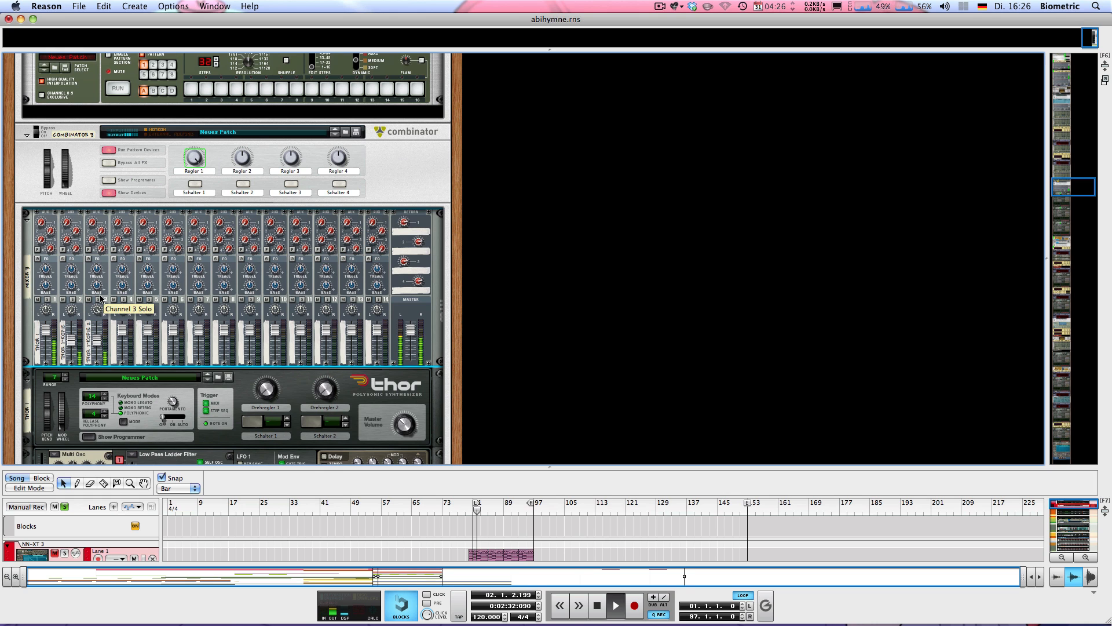
pyautogui.press('space')
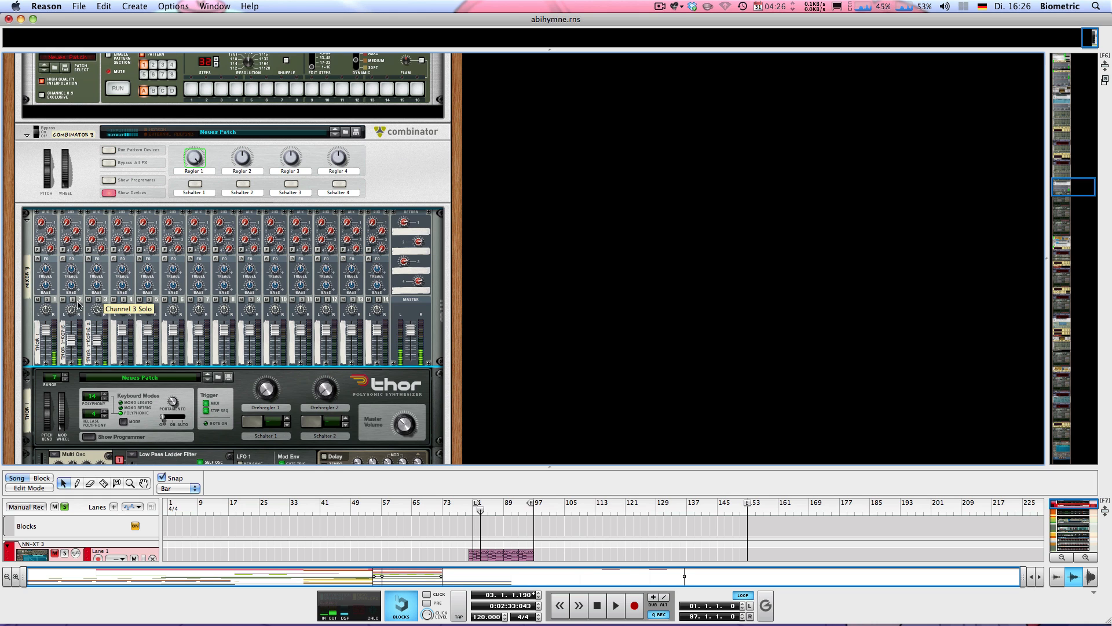
pyautogui.scroll(-10, 88, 299)
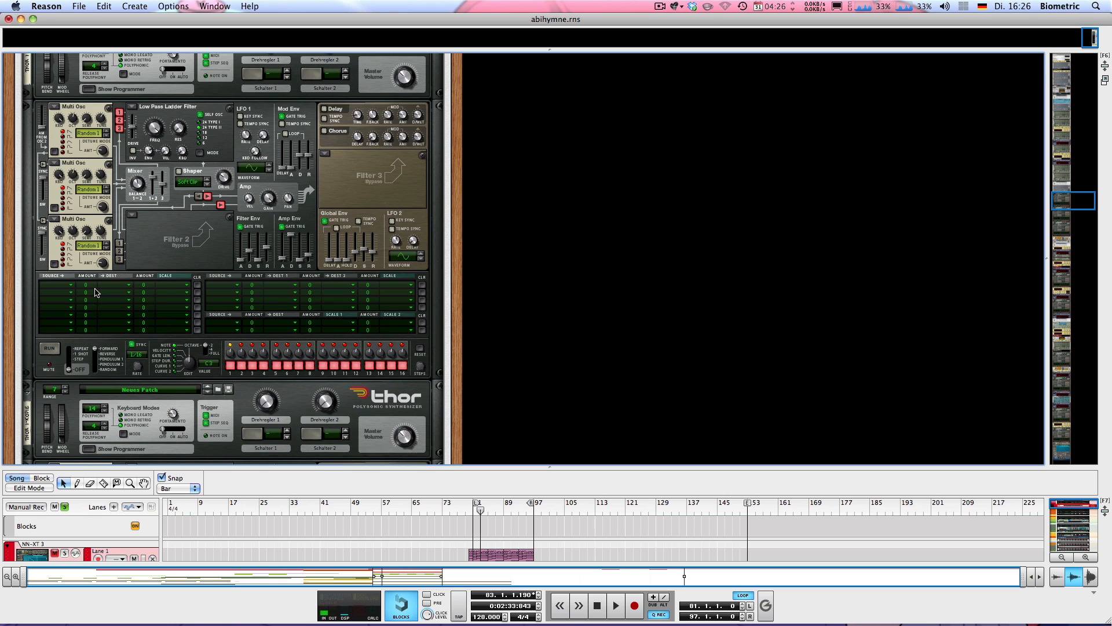
# Toggle the RV7000 reverb between on and bypass.
pyautogui.scroll(-15, 98, 287)
pyautogui.scroll(-8, 104, 274)
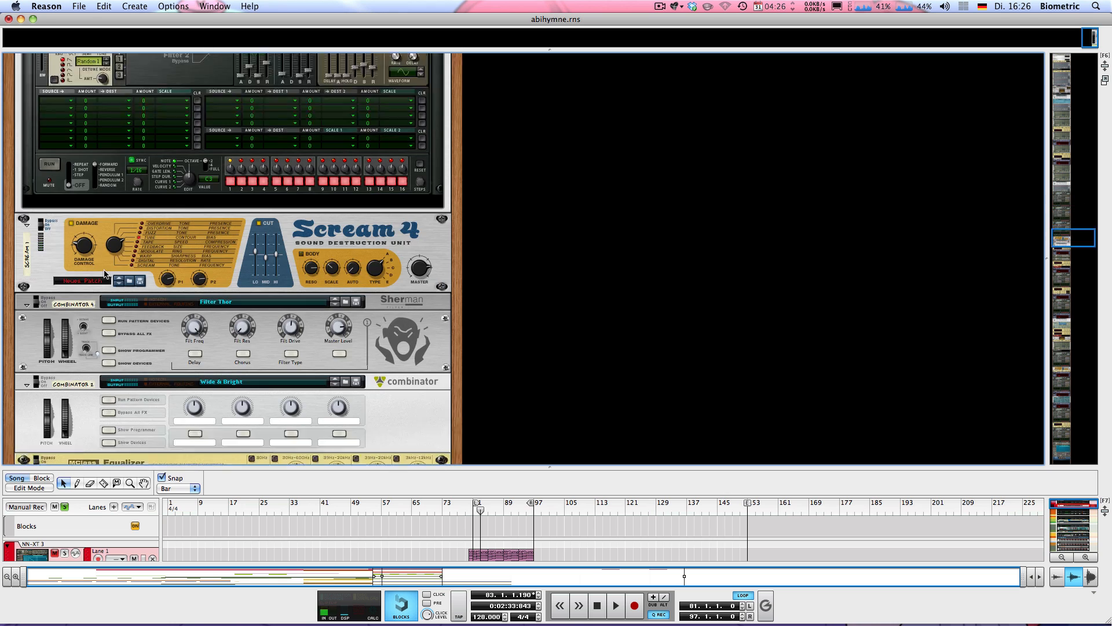
pyautogui.scroll(-2, 50, 349)
pyautogui.scroll(-2, 50, 350)
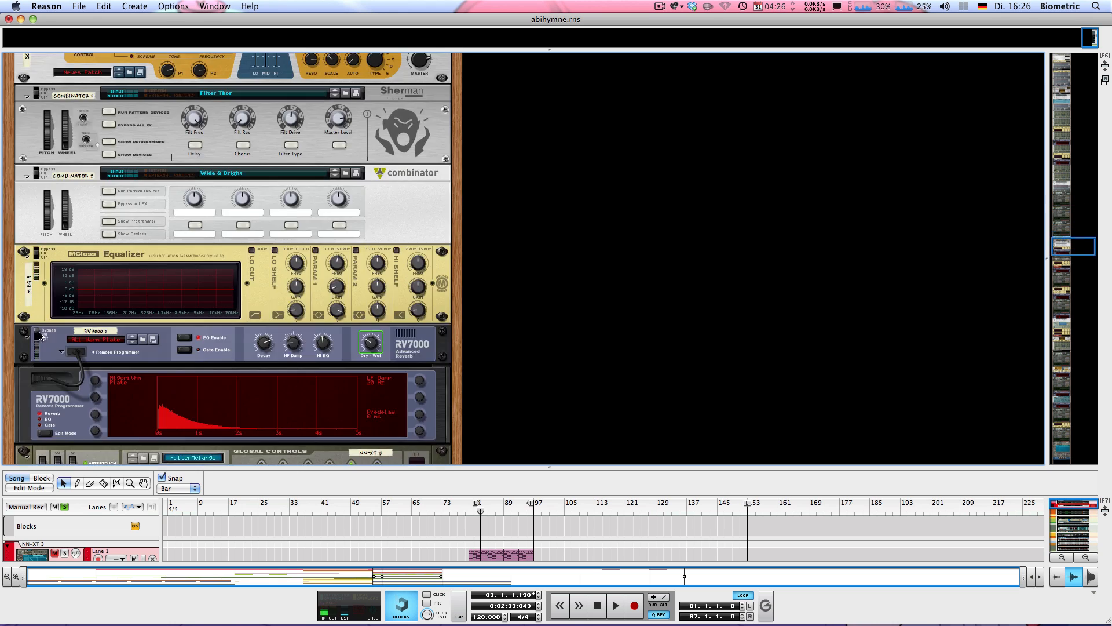
pyautogui.click(40, 336)
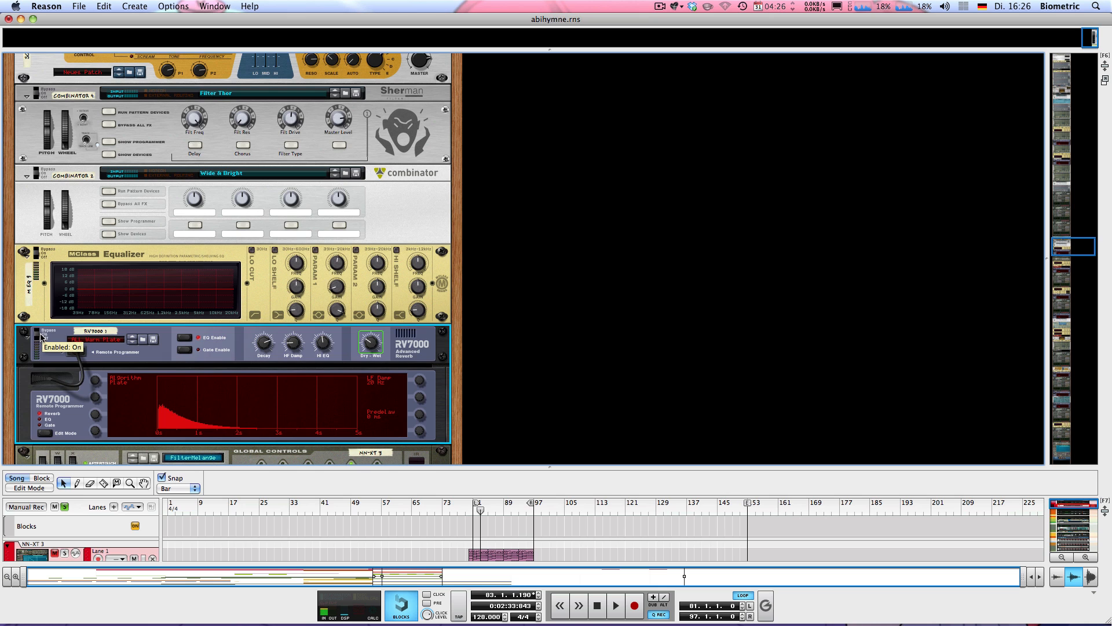
# Switch Scream 4 between enabled and bypass, play it, then reveal Filter Thor's Thor.
pyautogui.scroll(6, 105, 319)
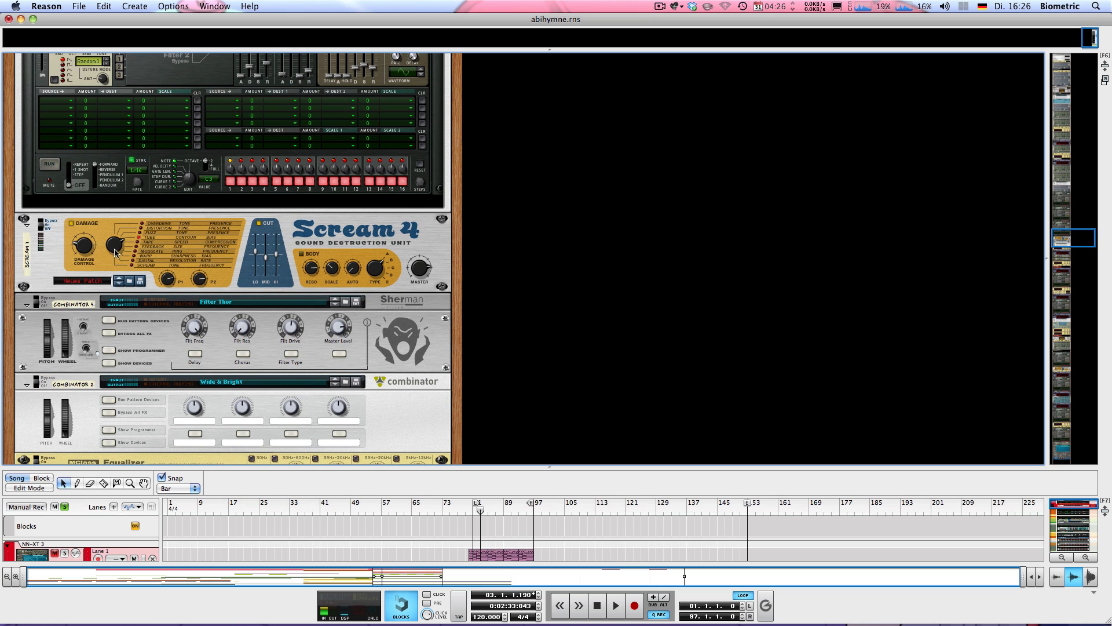
pyautogui.click(42, 229)
pyautogui.press('space')
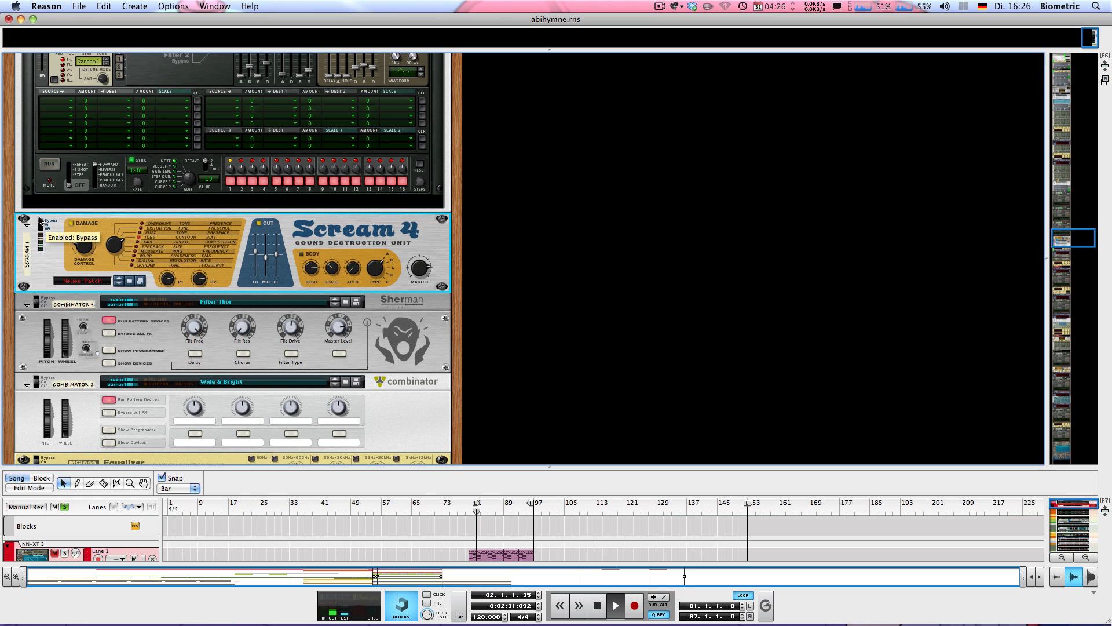
pyautogui.press('space')
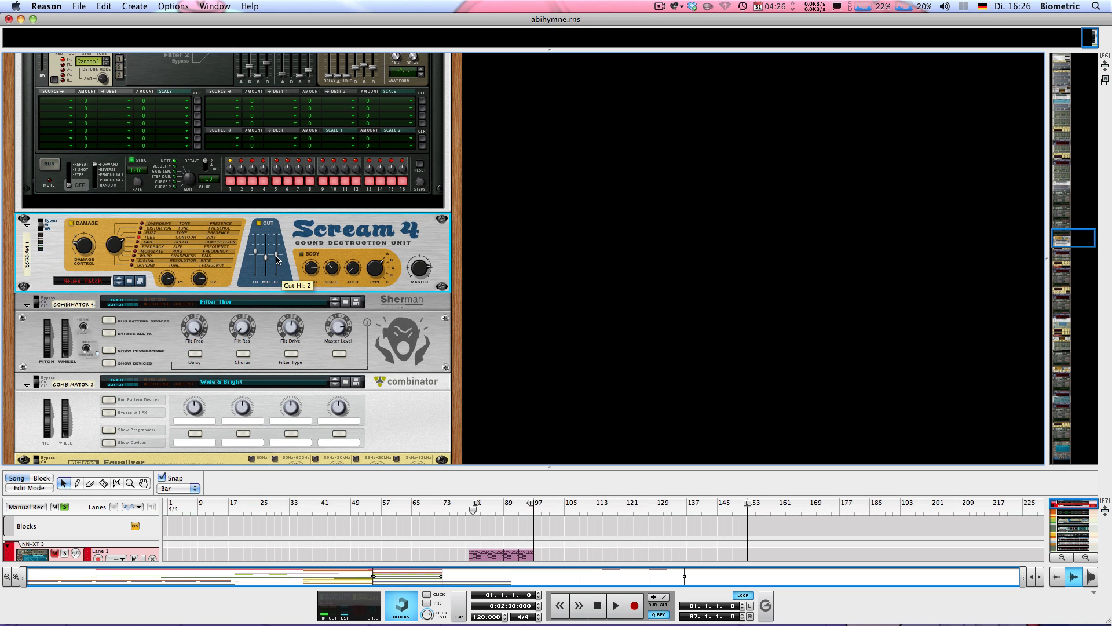
pyautogui.scroll(-3, 134, 262)
pyautogui.click(110, 293)
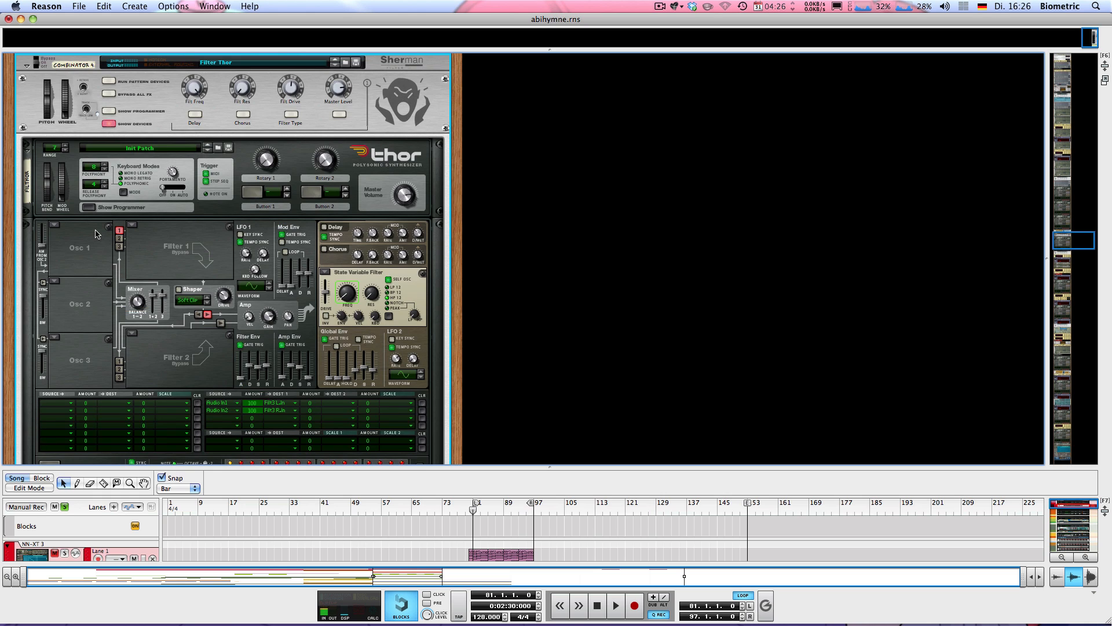
# Collapse Filter Thor and expand Wide & Bright to show its MClass Equalizer and Compressor.
pyautogui.scroll(-2, 99, 234)
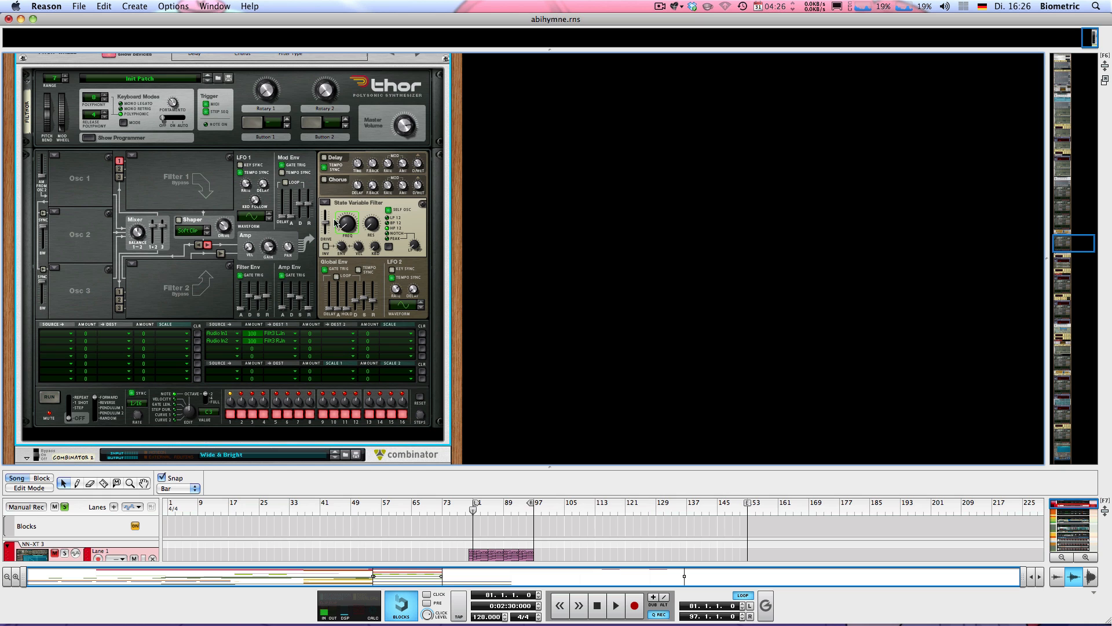
pyautogui.scroll(4, 88, 289)
pyautogui.click(108, 332)
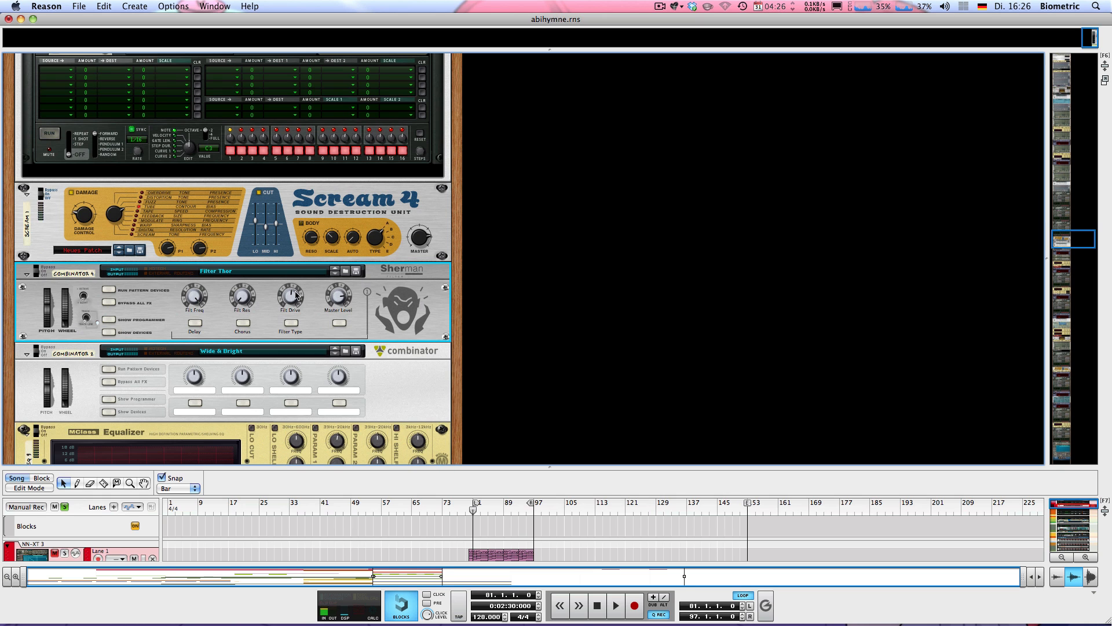
pyautogui.scroll(-4, 196, 282)
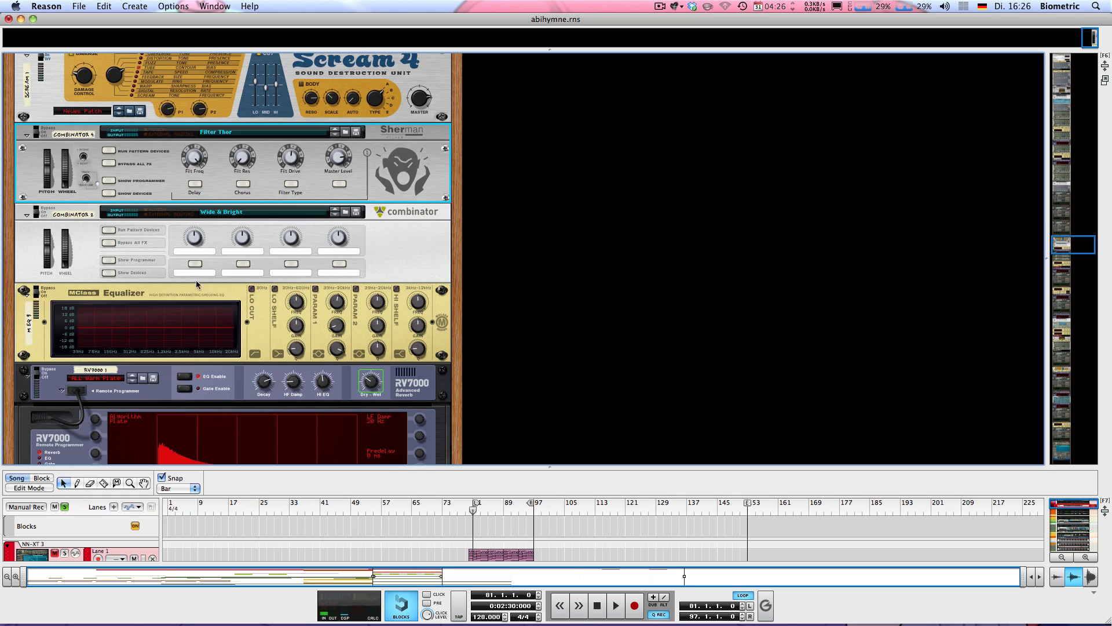
pyautogui.click(112, 276)
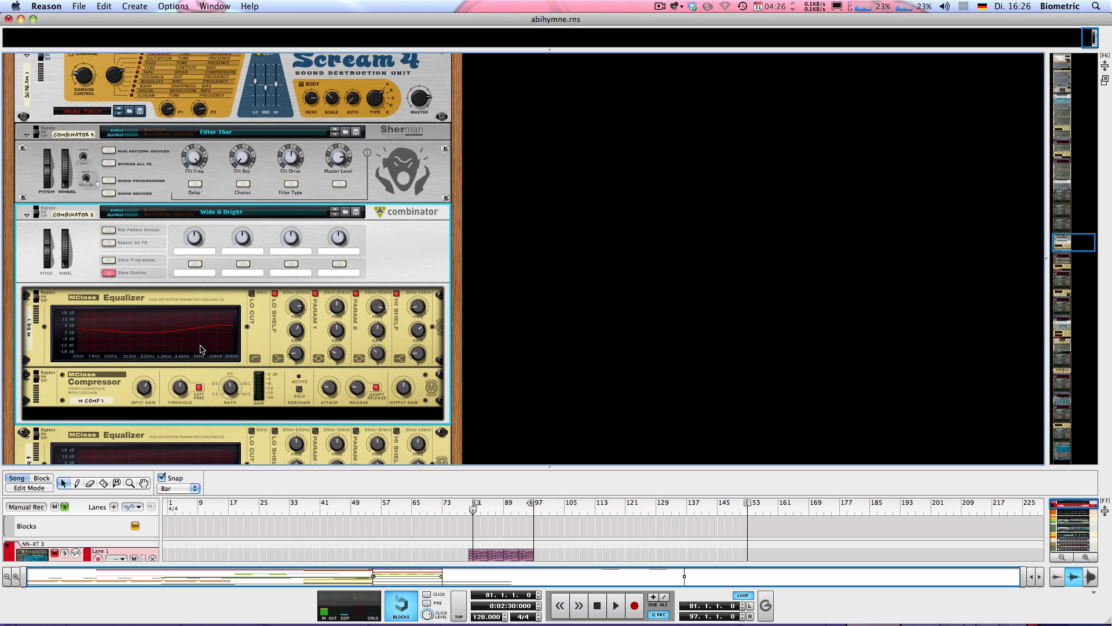
# Collapse Combinator 2, play from bar 81, and enlarge the sequencer to the full track list.
pyautogui.click(109, 273)
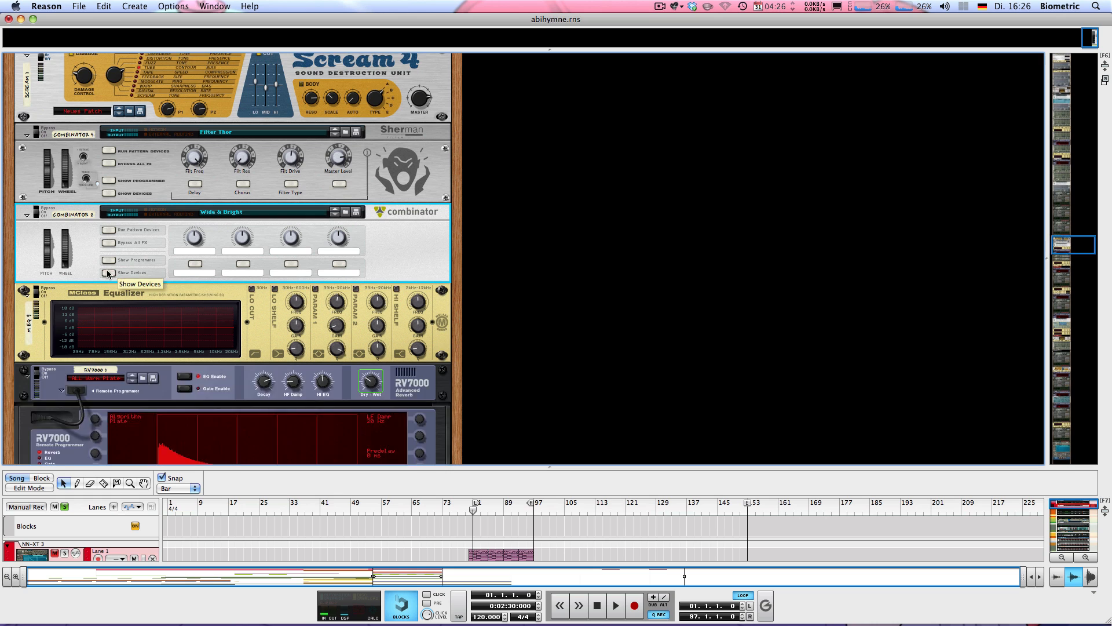
pyautogui.scroll(-1, 191, 256)
pyautogui.scroll(-1, 191, 256)
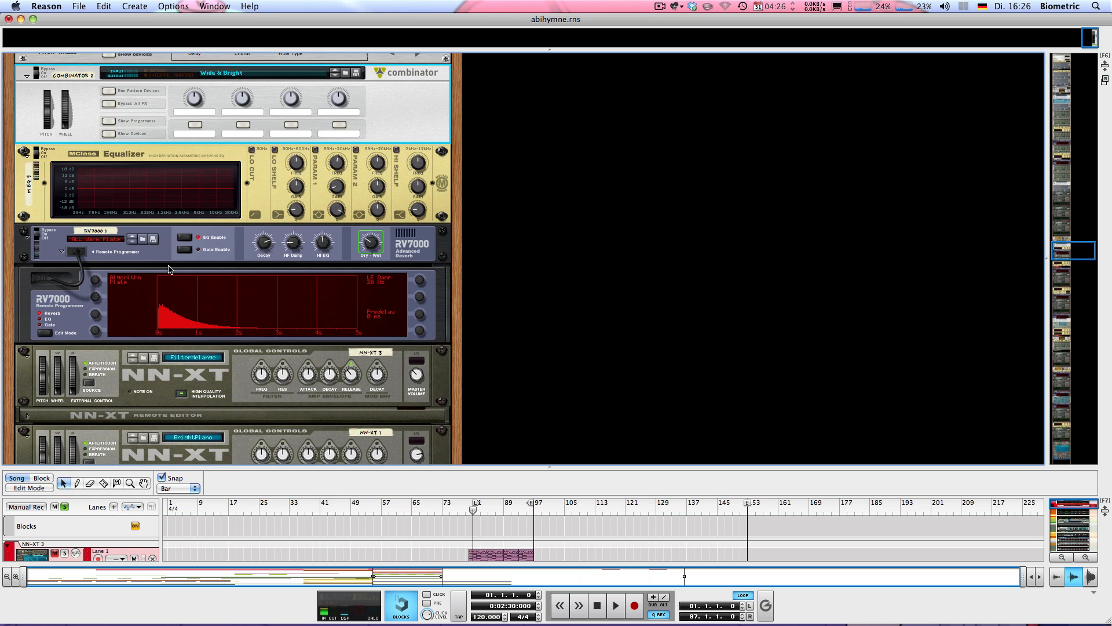
pyautogui.press('space')
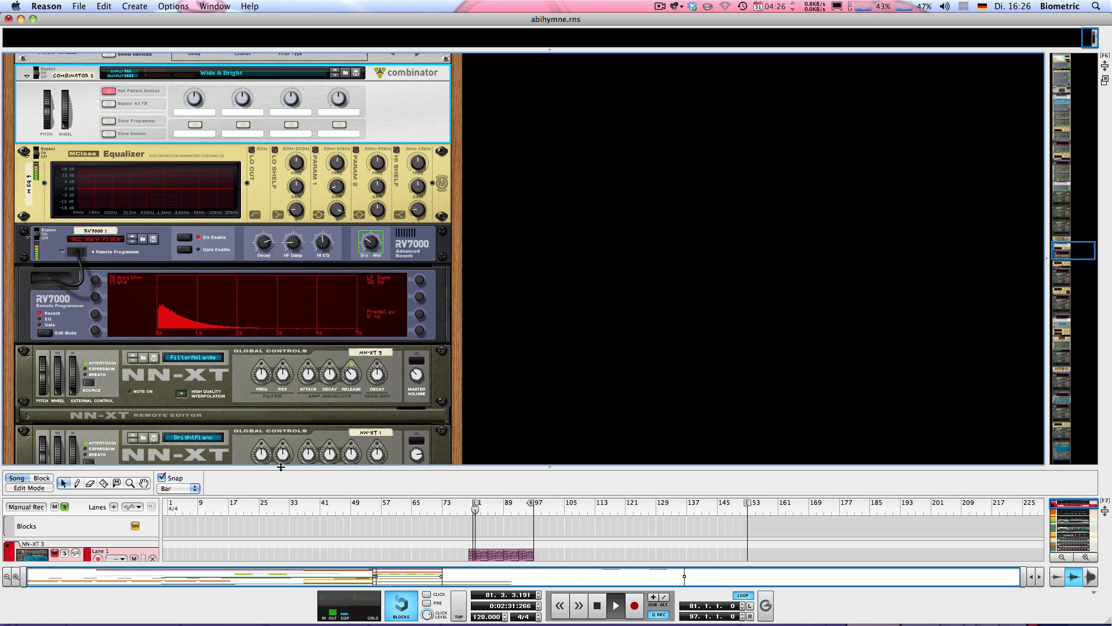
pyautogui.moveTo(243, 467); pyautogui.dragTo(206, 114)
pyautogui.press('space')
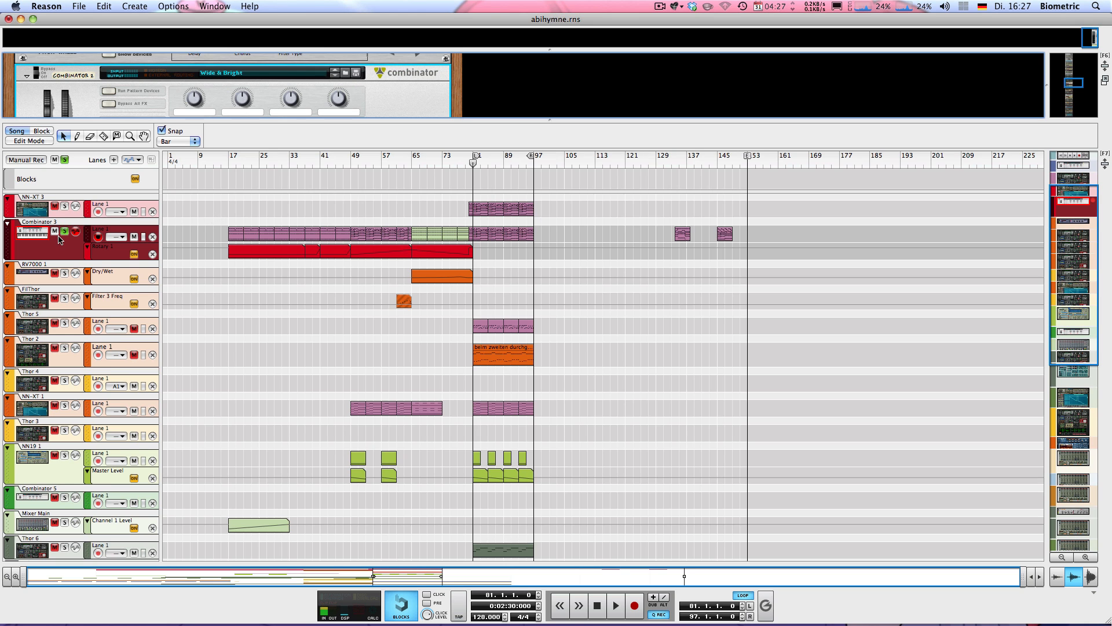
# Unsolo Combinator 3, solo NN-XT 3 with both NN-XT devices shown, and listen to it alone.
pyautogui.click(43, 209)
pyautogui.moveTo(195, 120); pyautogui.dragTo(267, 206)
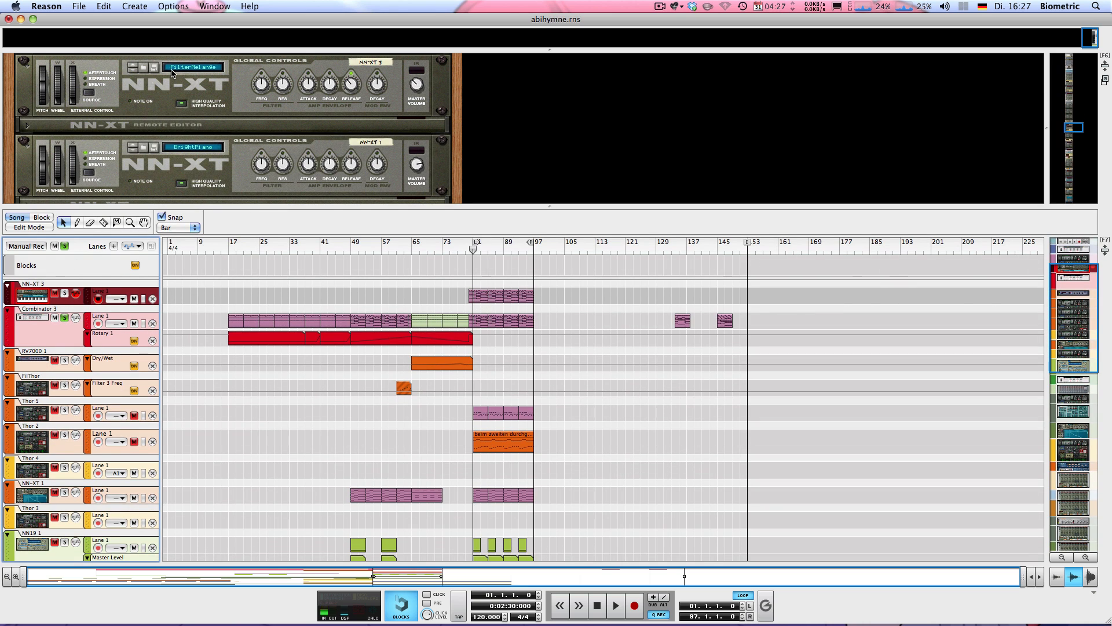
pyautogui.click(64, 318)
pyautogui.click(65, 293)
pyautogui.press('space')
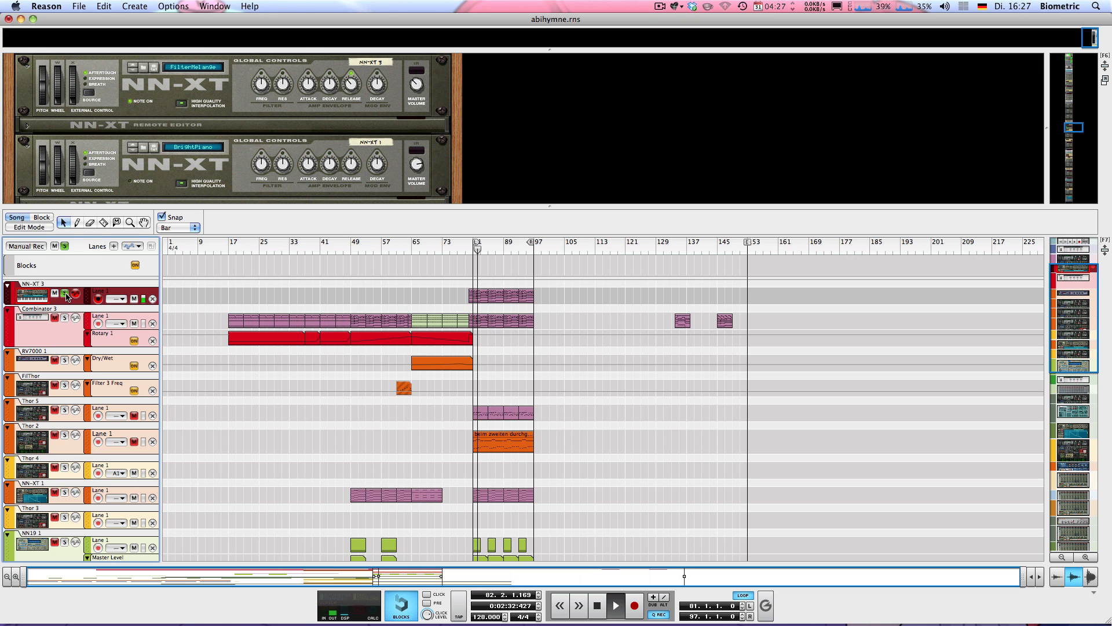
pyautogui.press('space')
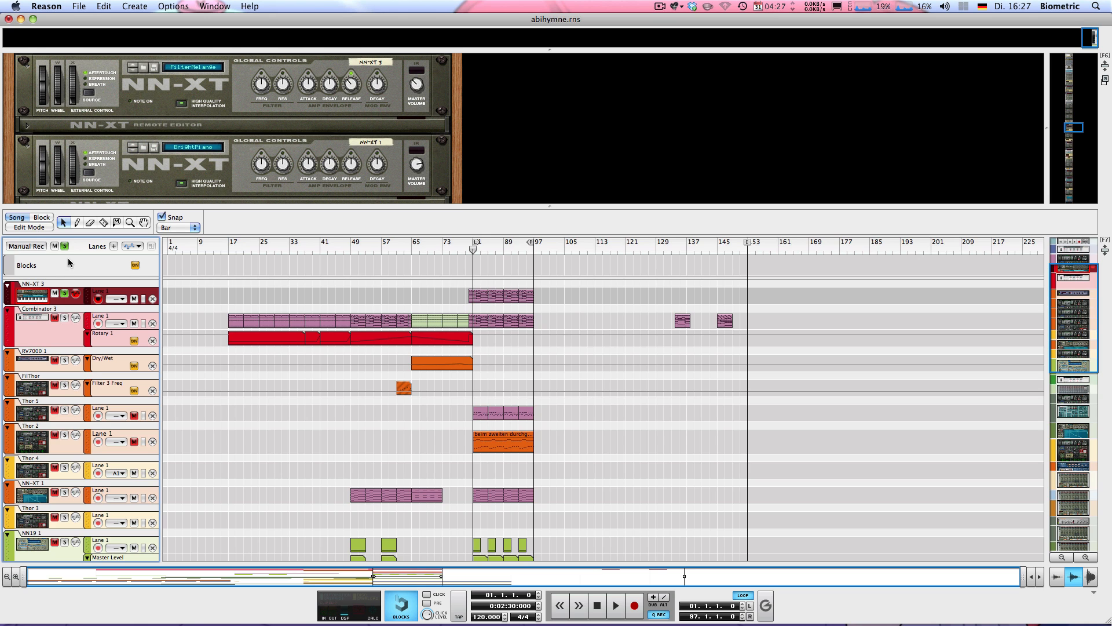
# Add Combinator 3 to the solo, play both tracks together, then show the Combinator 3 device.
pyautogui.click(276, 281)
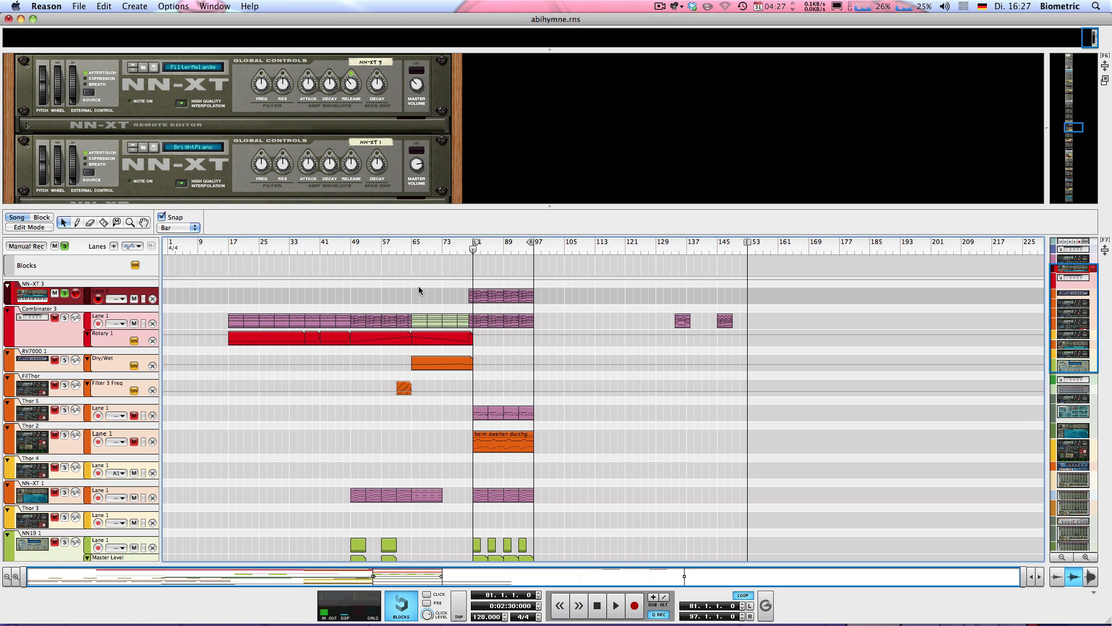
pyautogui.press('space')
pyautogui.press('space')
pyautogui.click(65, 317)
pyautogui.press('space')
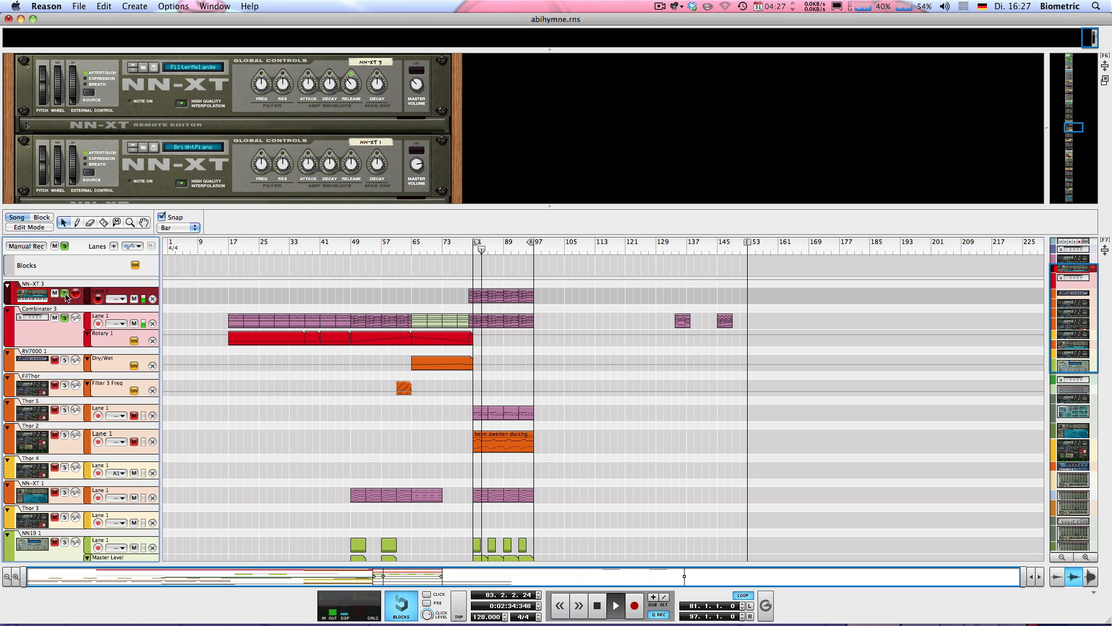
pyautogui.press('space')
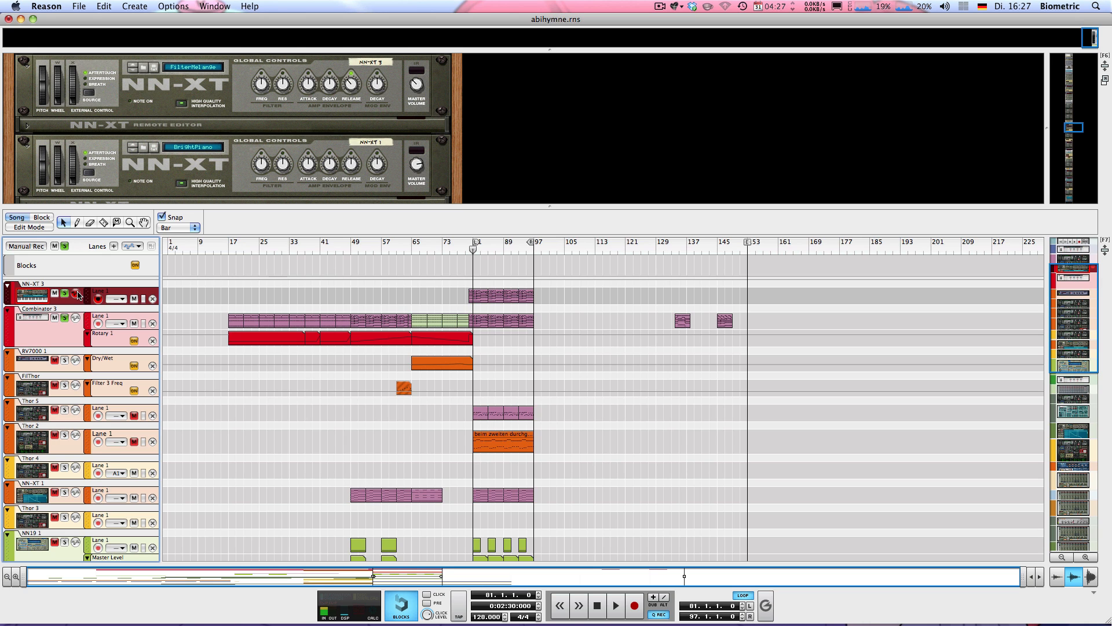
pyautogui.click(46, 313)
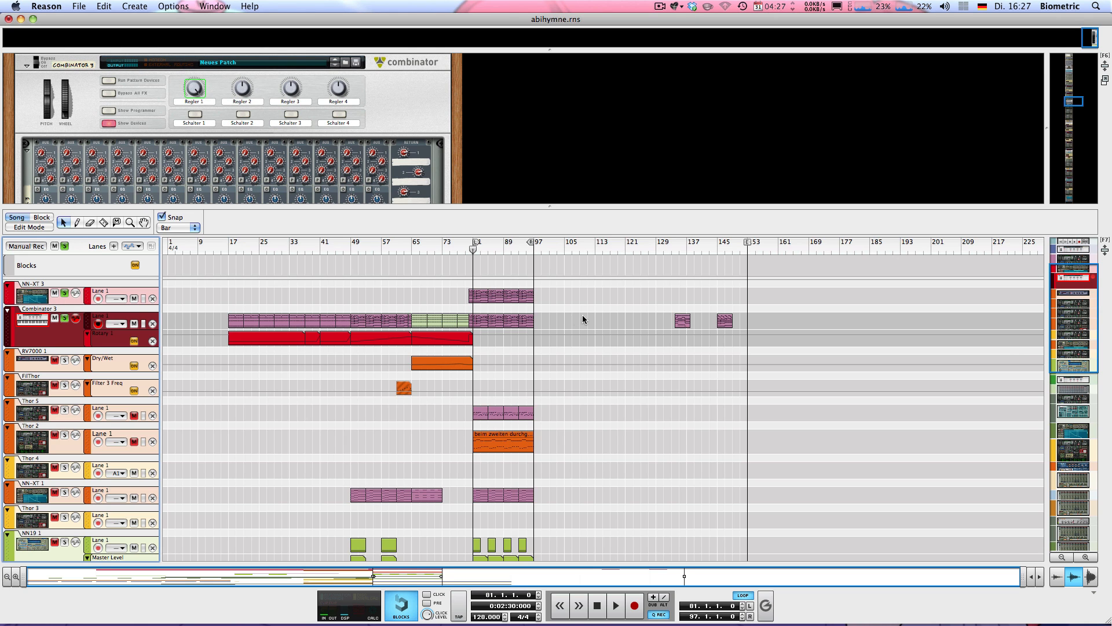
# Open Combinator 3's bar-81 clip in a taller note editor with the rack divider moved up.
pyautogui.doubleClick(482, 319)
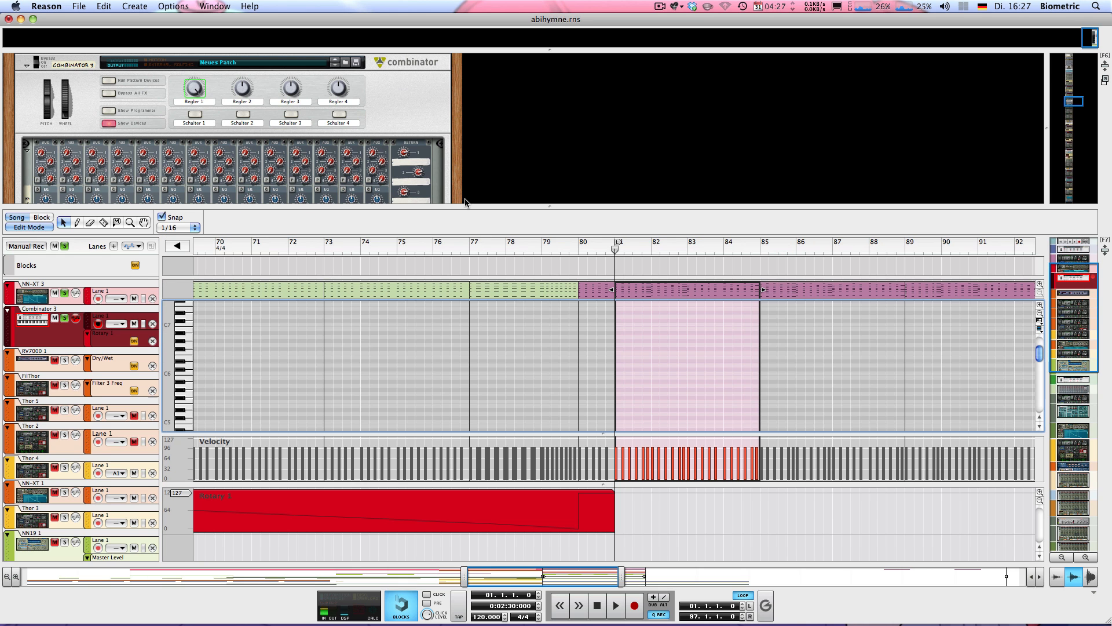
pyautogui.moveTo(465, 203); pyautogui.dragTo(423, 37)
pyautogui.scroll(-10, 636, 188)
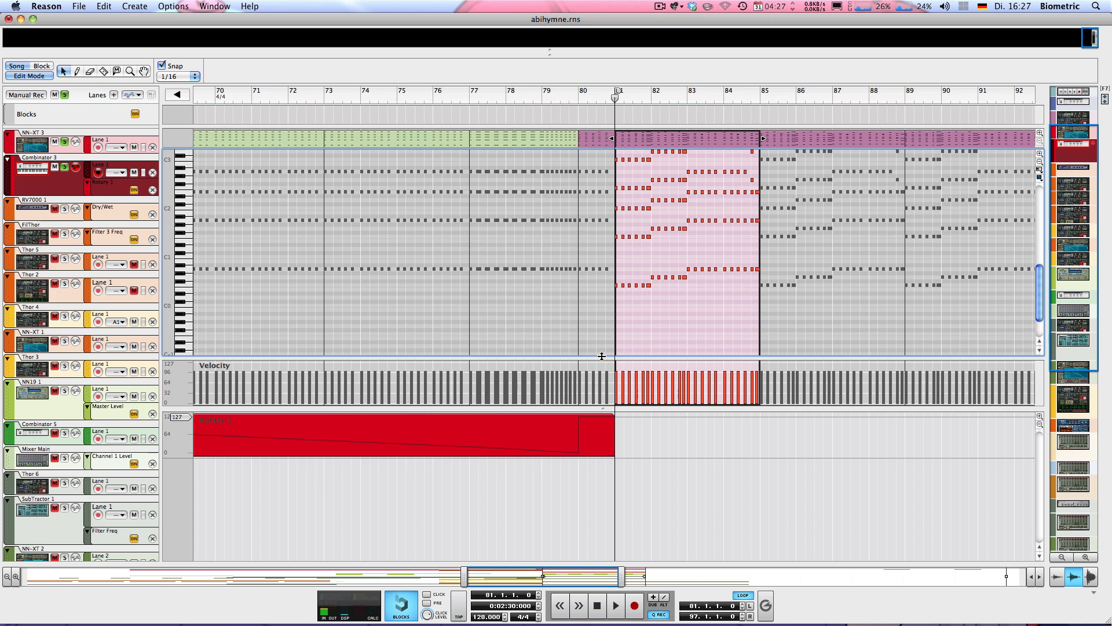
pyautogui.moveTo(602, 356); pyautogui.dragTo(597, 403)
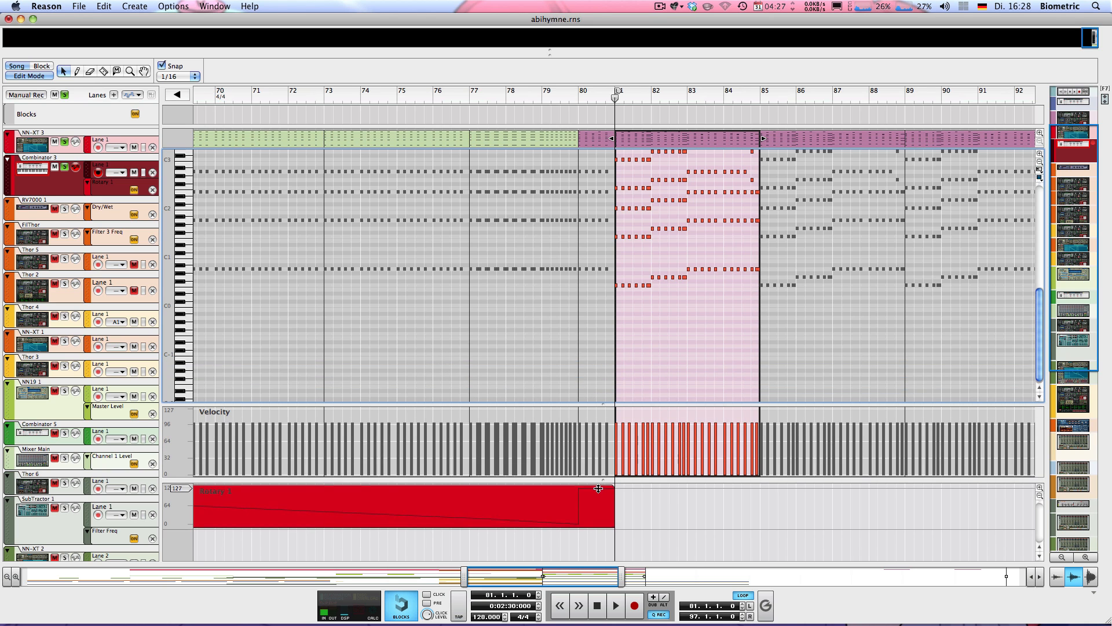
pyautogui.moveTo(599, 488); pyautogui.dragTo(599, 492)
pyautogui.scroll(3, 597, 374)
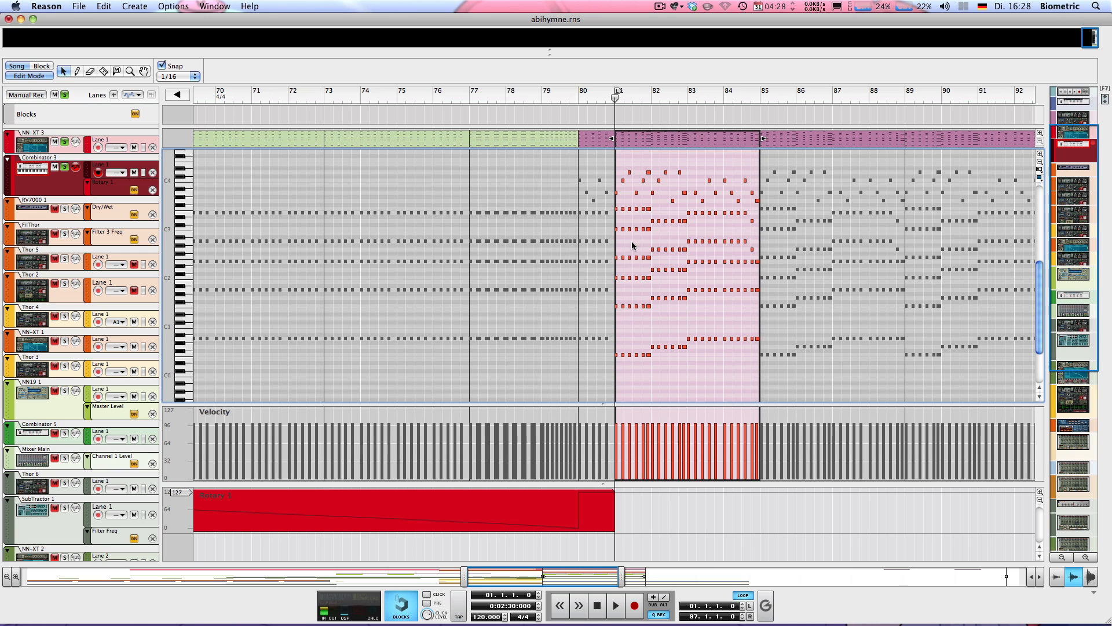
pyautogui.scroll(3, 620, 193)
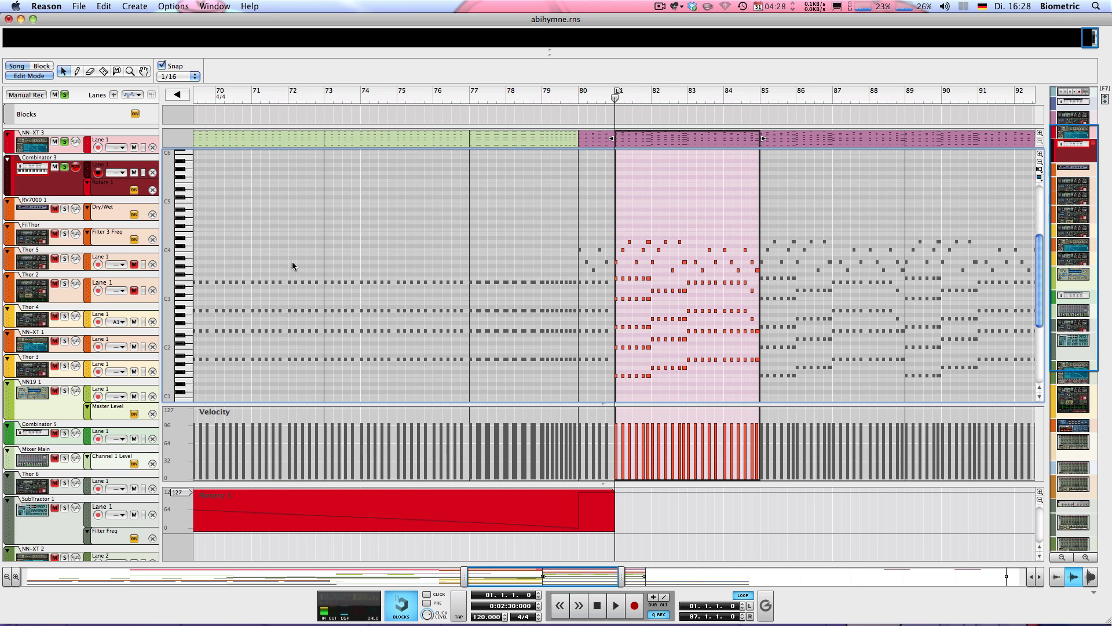
# Play the clip's notes, stop, and leave Edit Mode for the full arrangement.
pyautogui.press('space')
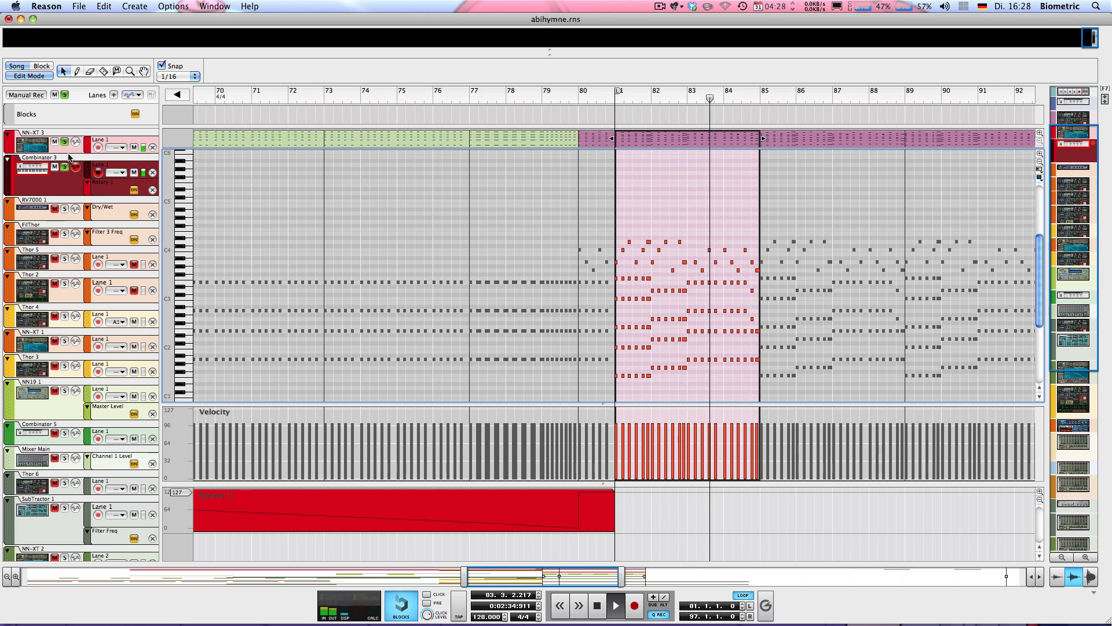
pyautogui.press('space')
pyautogui.click(7, 74)
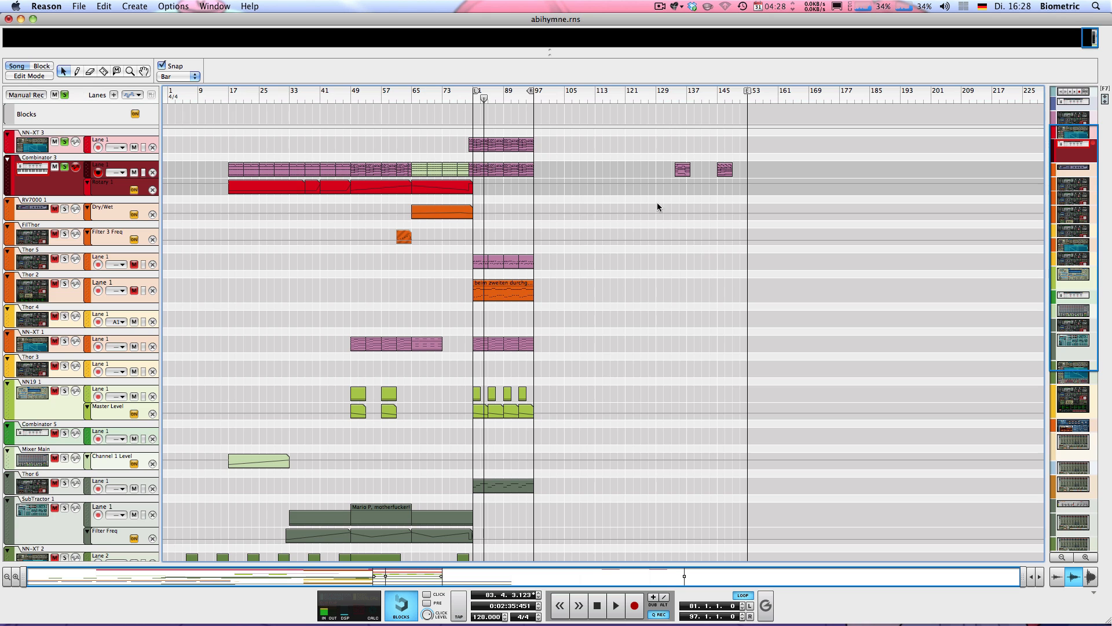
# Recheck the bar-81 clip, then open and play the short bar-134 clip's notes.
pyautogui.doubleClick(480, 167)
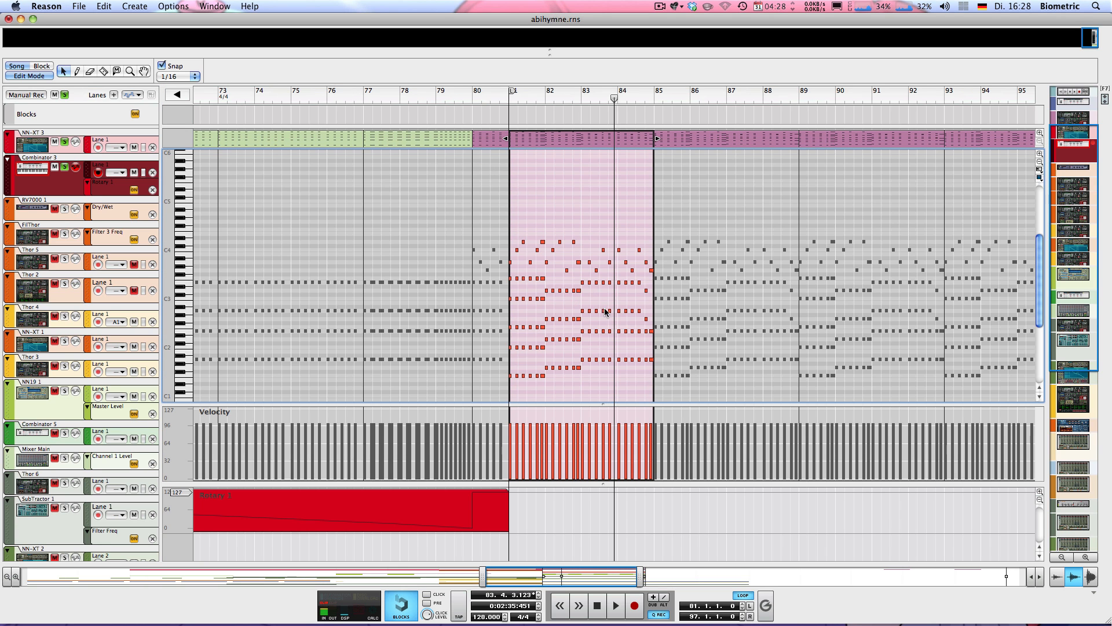
pyautogui.click(29, 76)
pyautogui.click(673, 96)
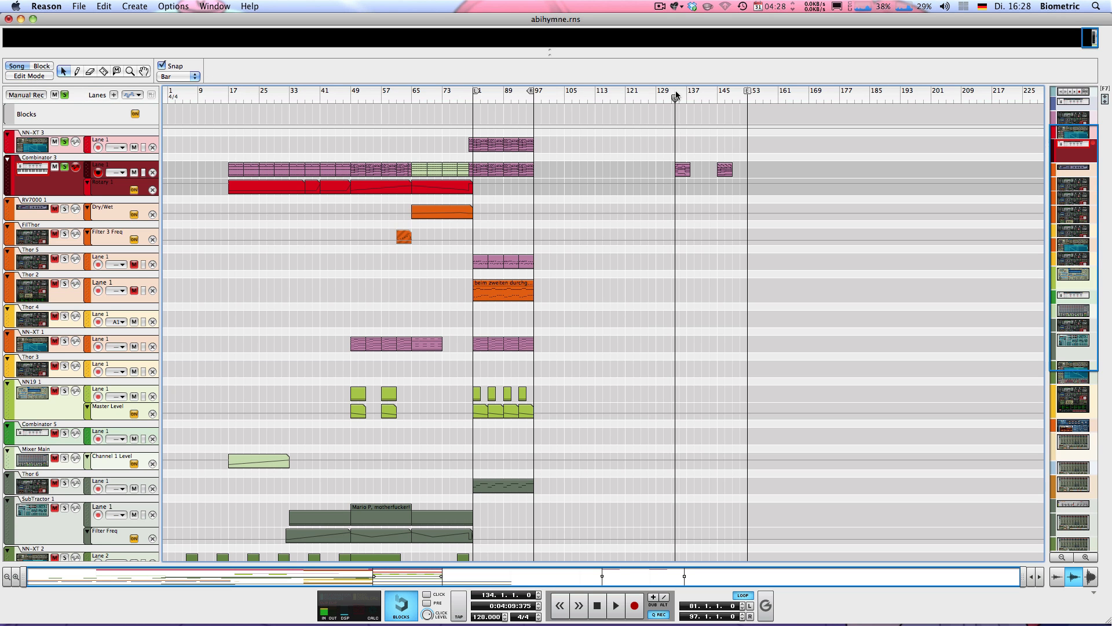
pyautogui.click(676, 95)
pyautogui.doubleClick(686, 167)
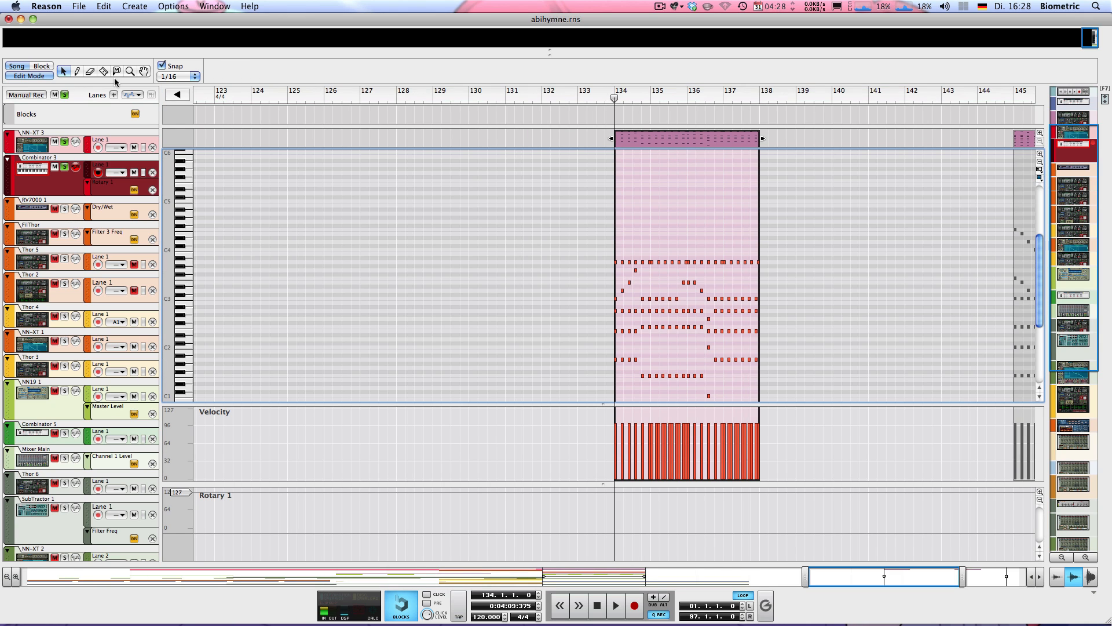
pyautogui.click(31, 76)
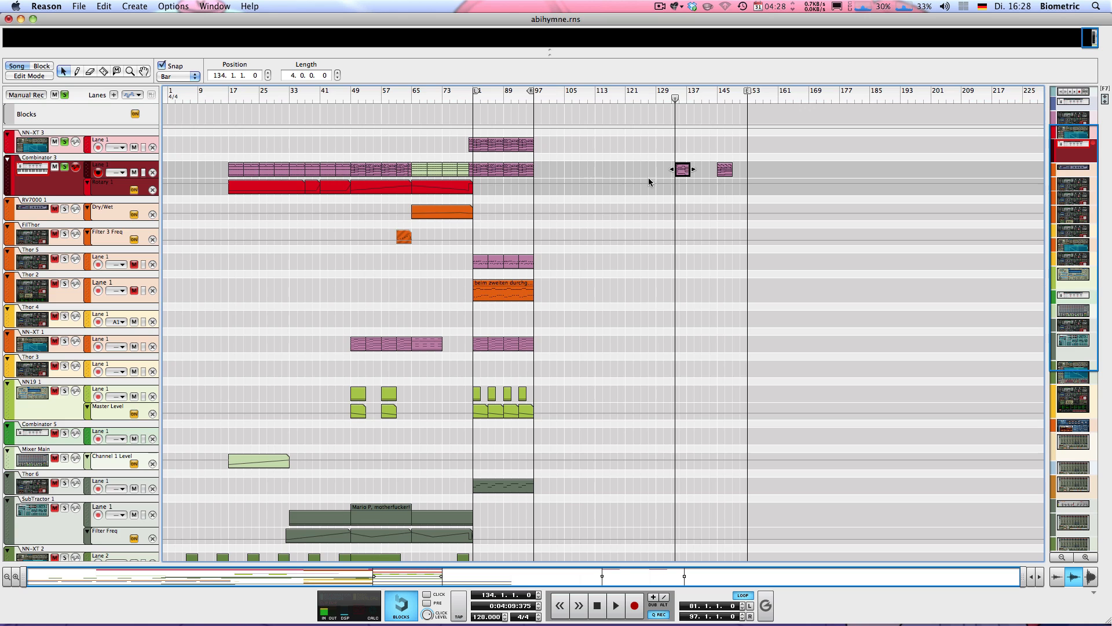
pyautogui.press('space')
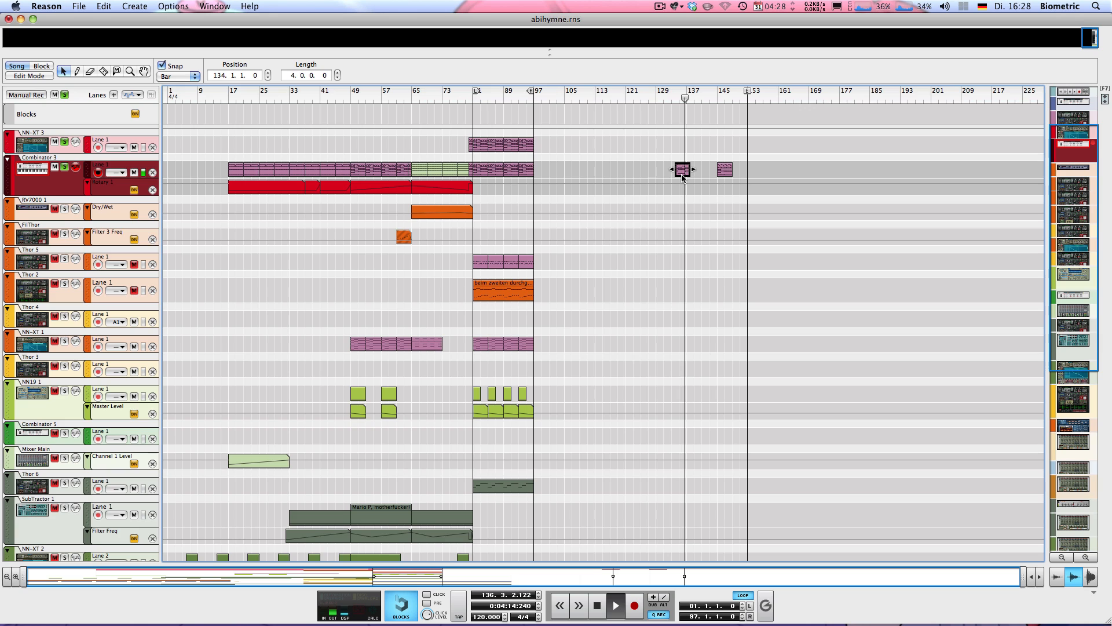
pyautogui.press('space')
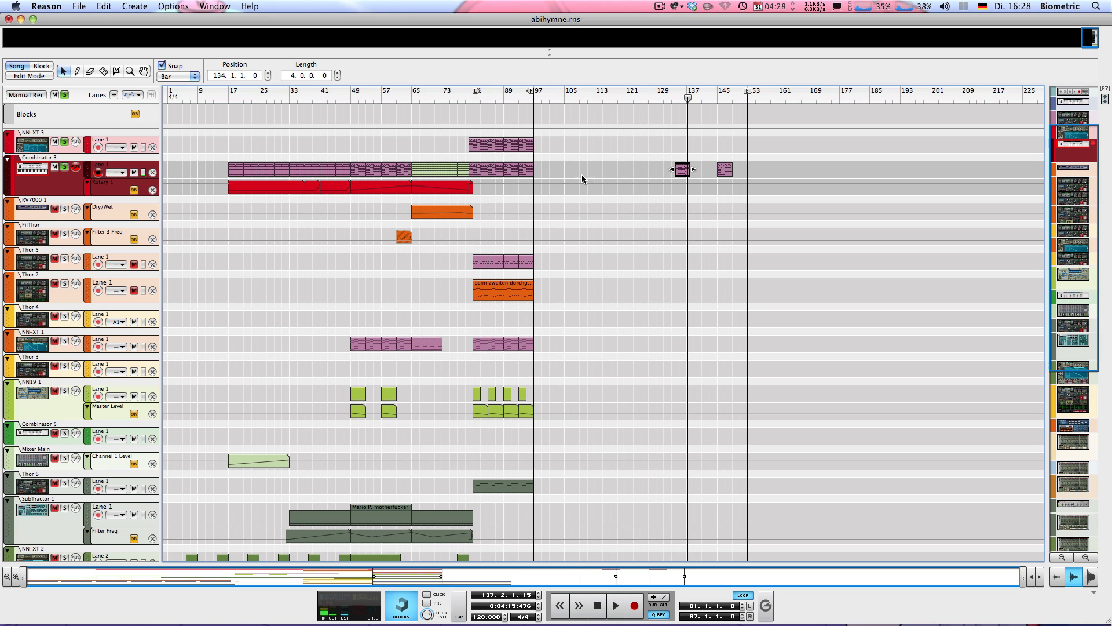
# Delete the Combinator 3 and NN-XT 3 clips spanning bars 81 to 97.
pyautogui.moveTo(572, 162); pyautogui.dragTo(477, 176)
pyautogui.press('Delete')
pyautogui.moveTo(589, 179); pyautogui.dragTo(478, 135)
pyautogui.press('Delete')
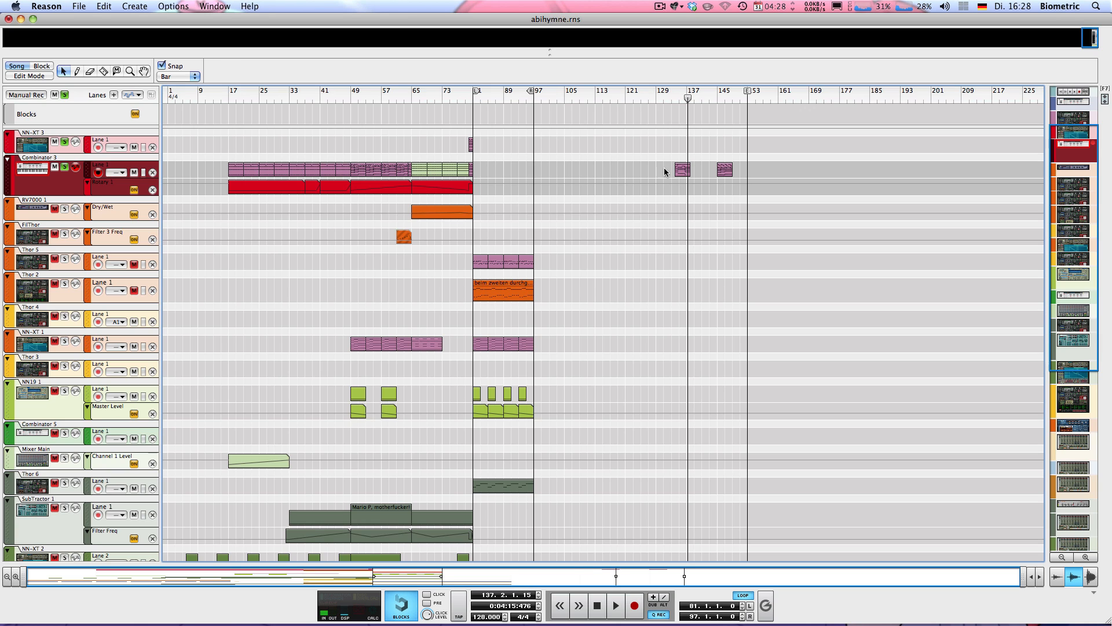
# Move the bar-134 clip to bar 81, copy it to bar 85, and play from bar 81.
pyautogui.moveTo(679, 172); pyautogui.dragTo(497, 149)
pyautogui.moveTo(496, 148); pyautogui.dragTo(482, 148)
pyautogui.click(478, 184)
pyautogui.press('KP_1')
pyautogui.press('space')
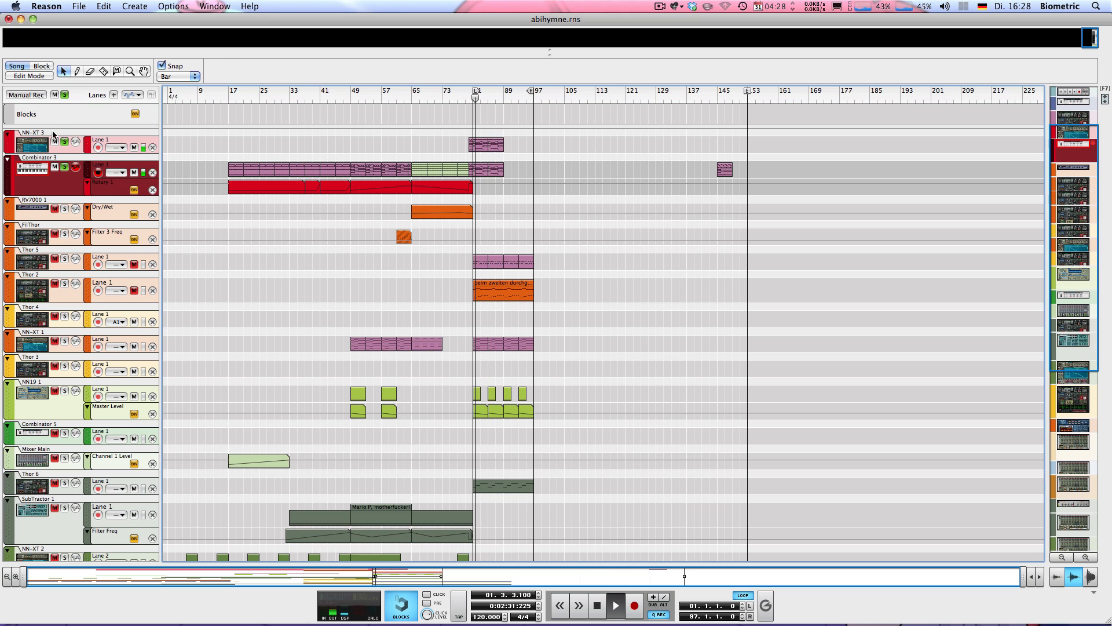
# Clear all track solos and mute the NN-XT 1 and Thor 6 tracks.
pyautogui.click(65, 95)
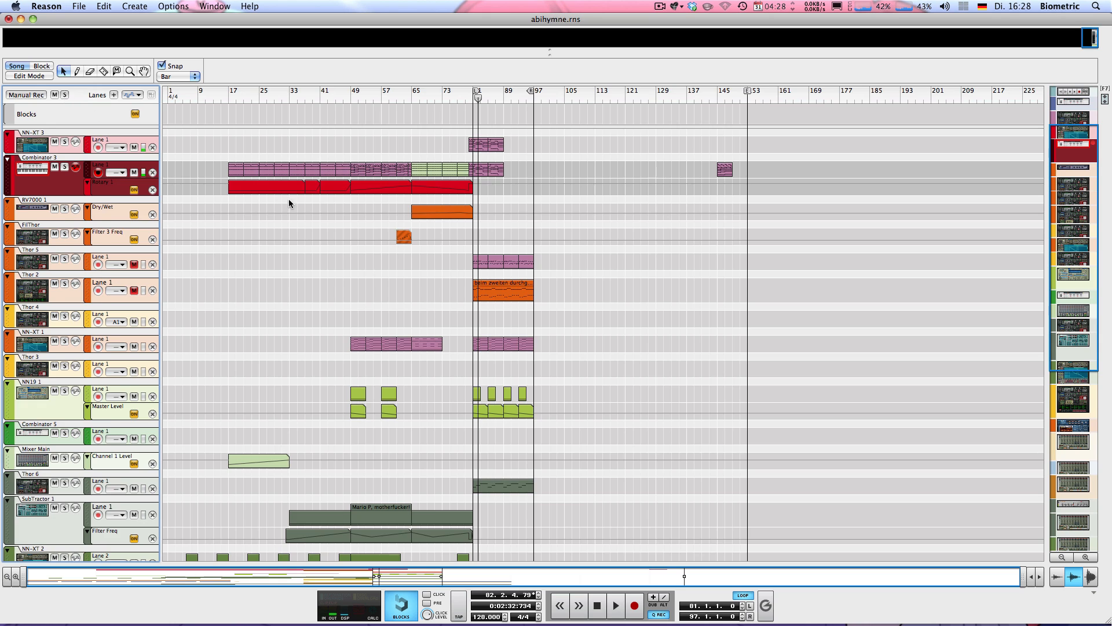
pyautogui.scroll(-3, 290, 203)
pyautogui.click(51, 271)
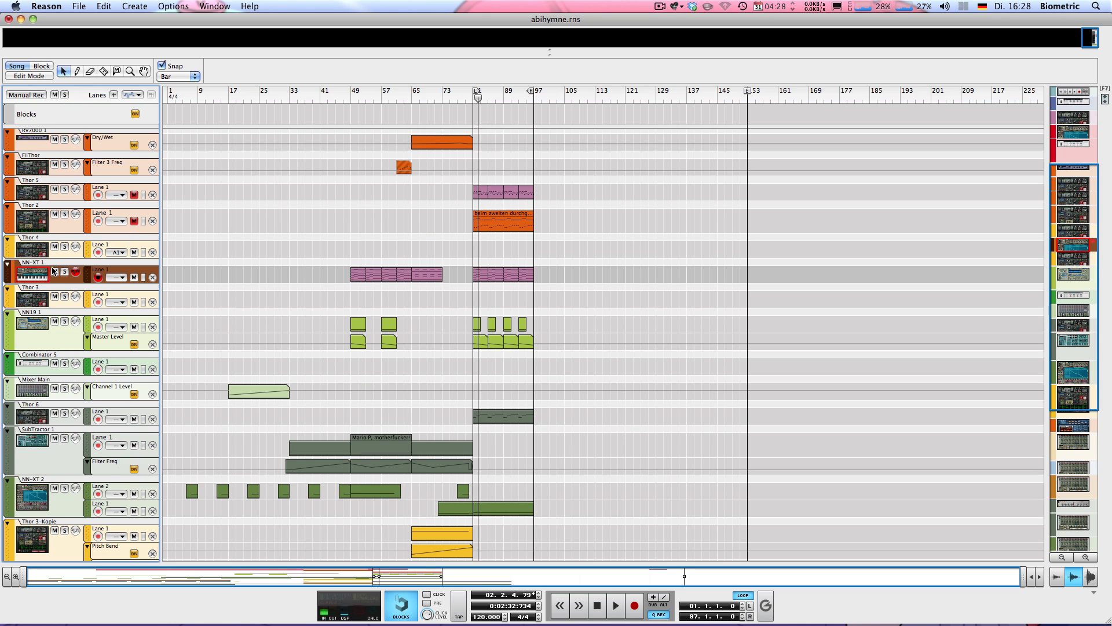
pyautogui.click(53, 271)
pyautogui.click(55, 413)
# Play the reworked section from bar 81 and stop back at bar 81.
pyautogui.press('KP_1')
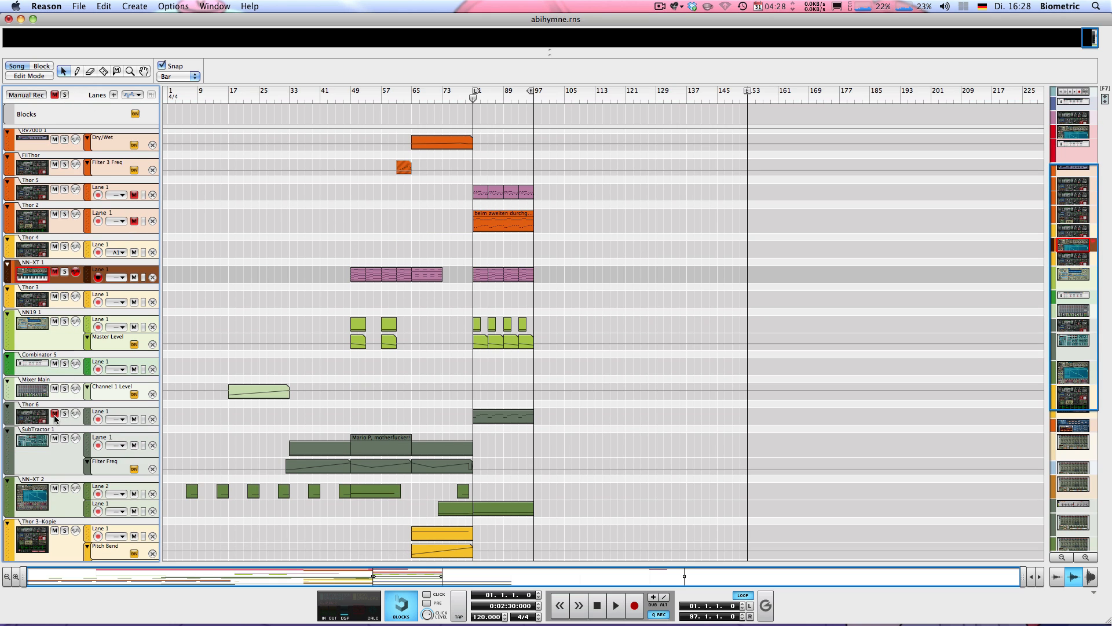
pyautogui.press('space')
pyautogui.scroll(5, 211, 367)
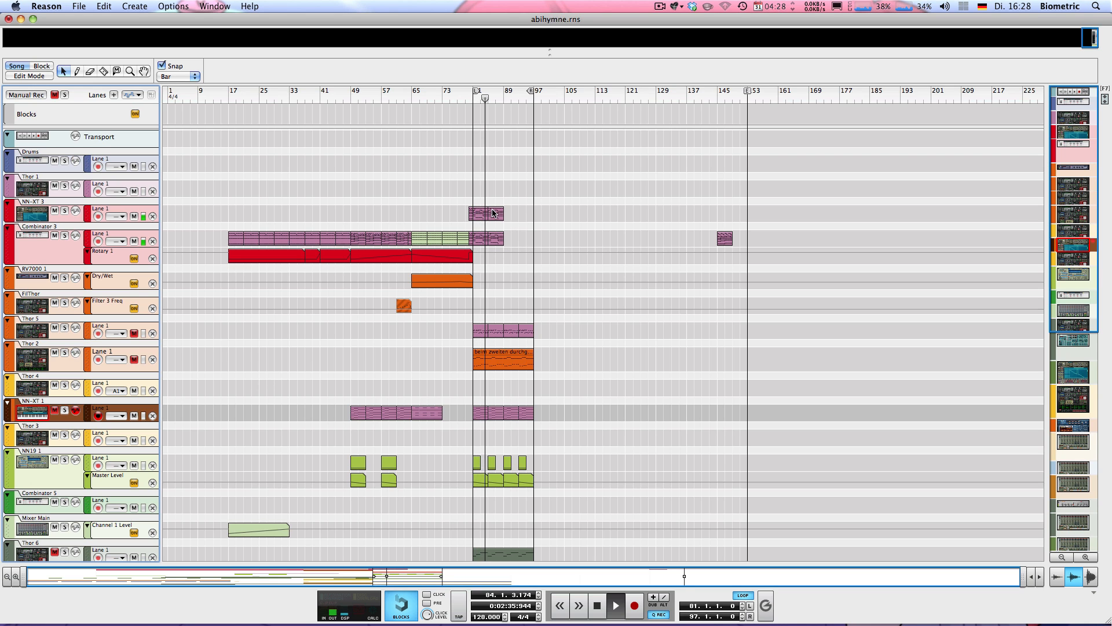
pyautogui.press('space')
pyautogui.scroll(-5, 506, 203)
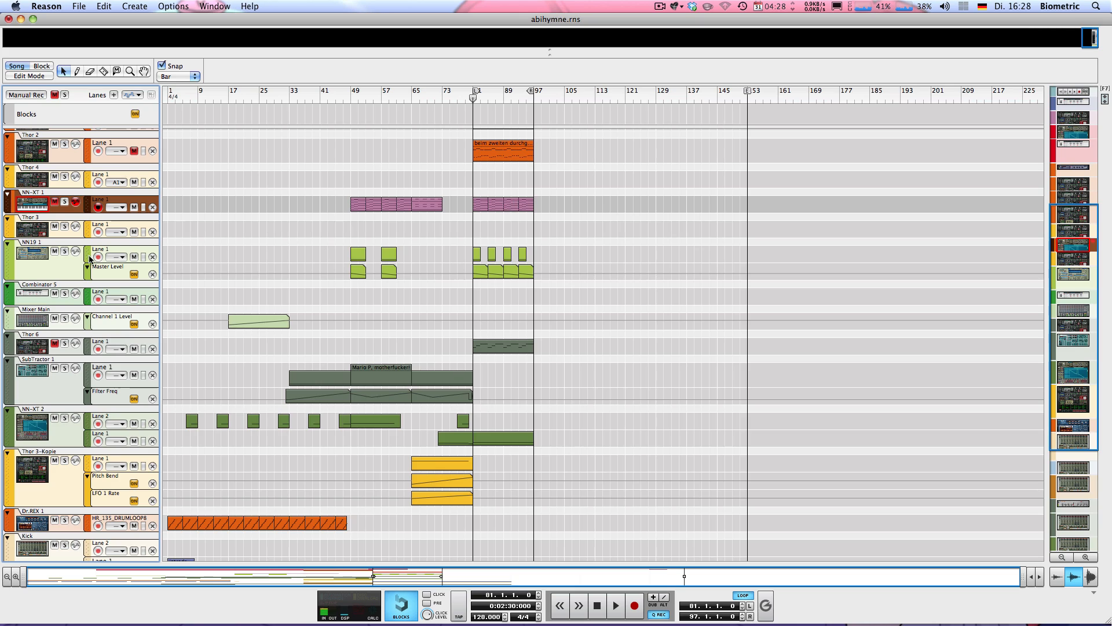
pyautogui.scroll(-5, 312, 250)
pyautogui.scroll(10, 304, 249)
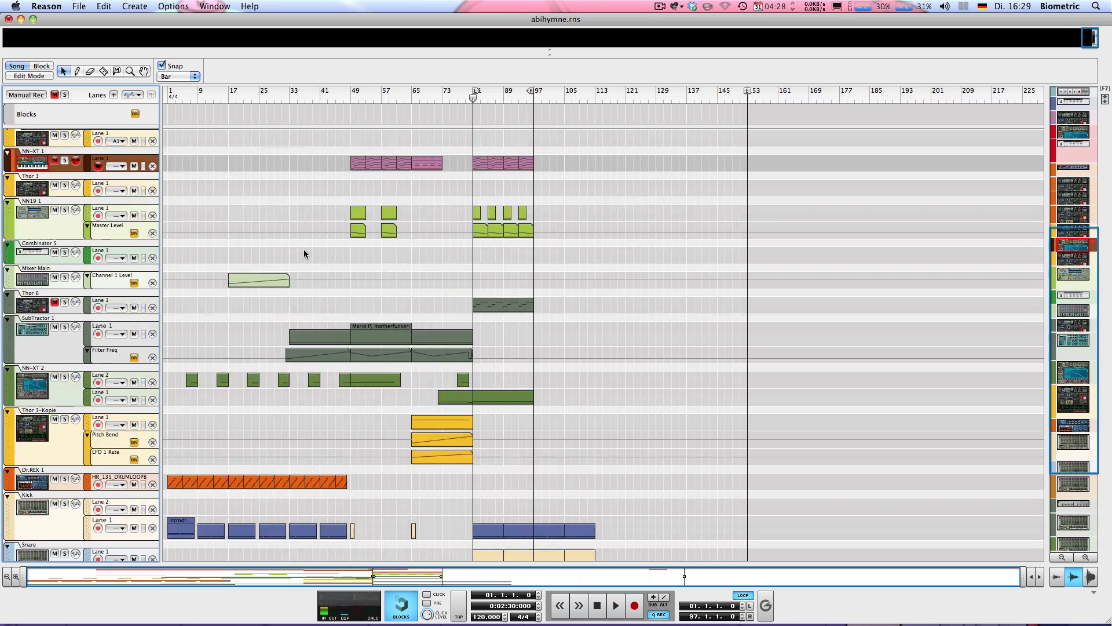